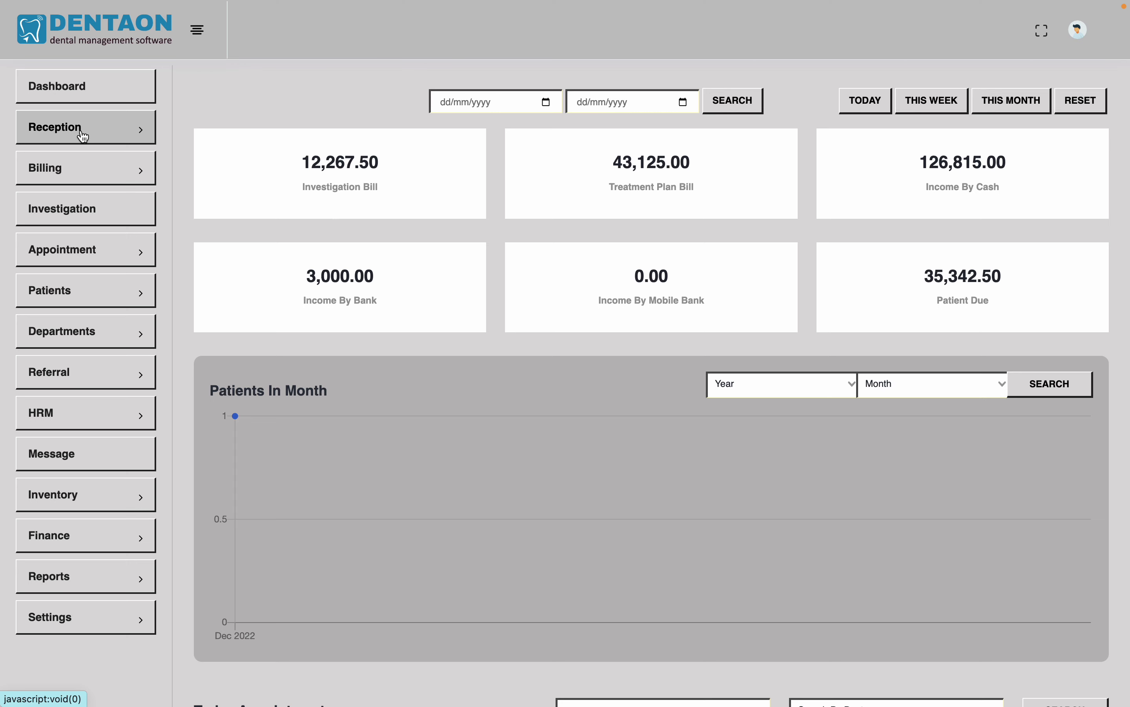
# Expand Reception and open the Visitor List
pyautogui.click(83, 135)
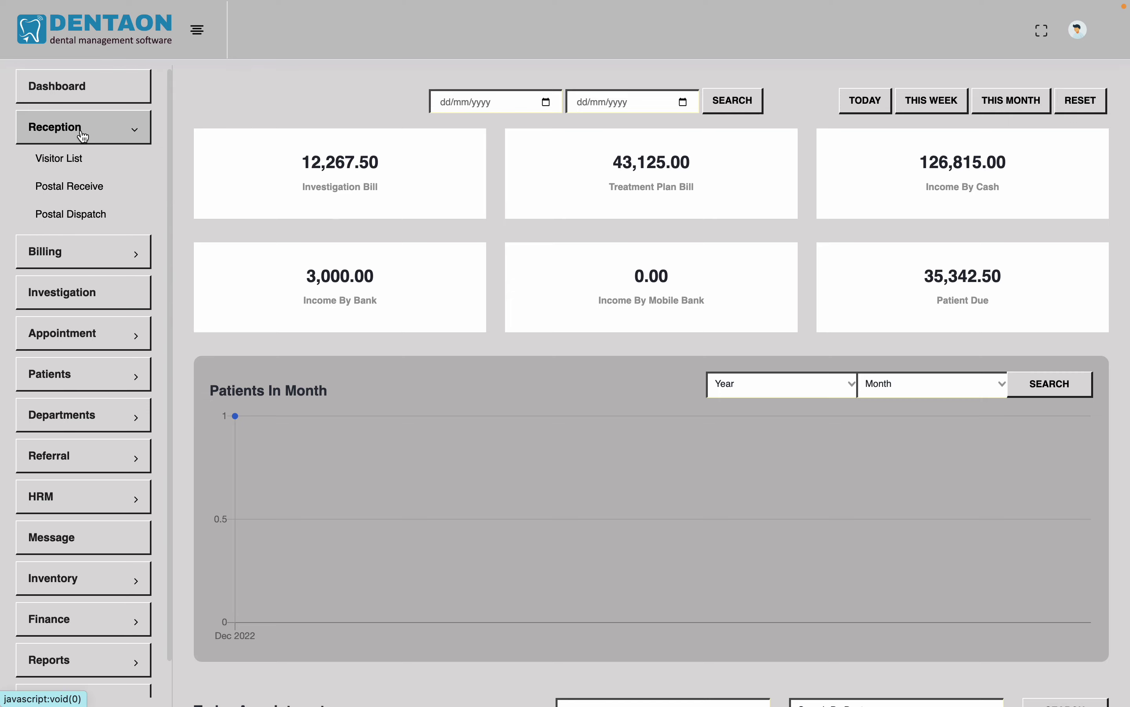
pyautogui.click(64, 161)
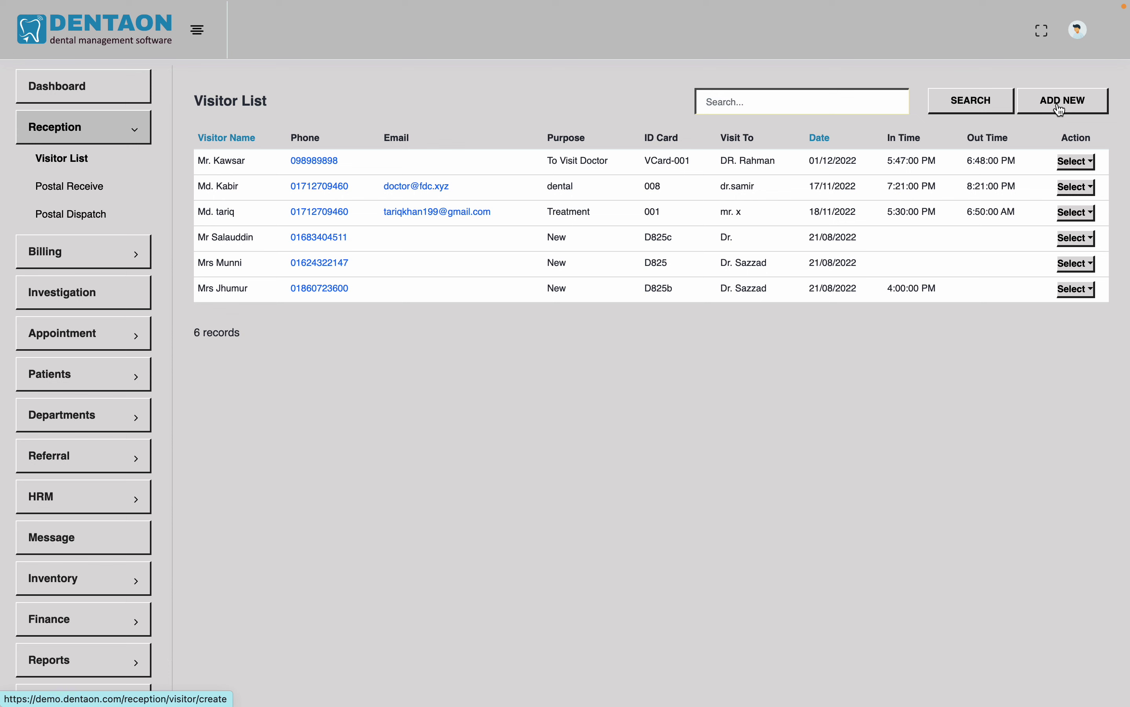
# Start a new visitor and enter the visitor's name and phone number
pyautogui.click(1061, 109)
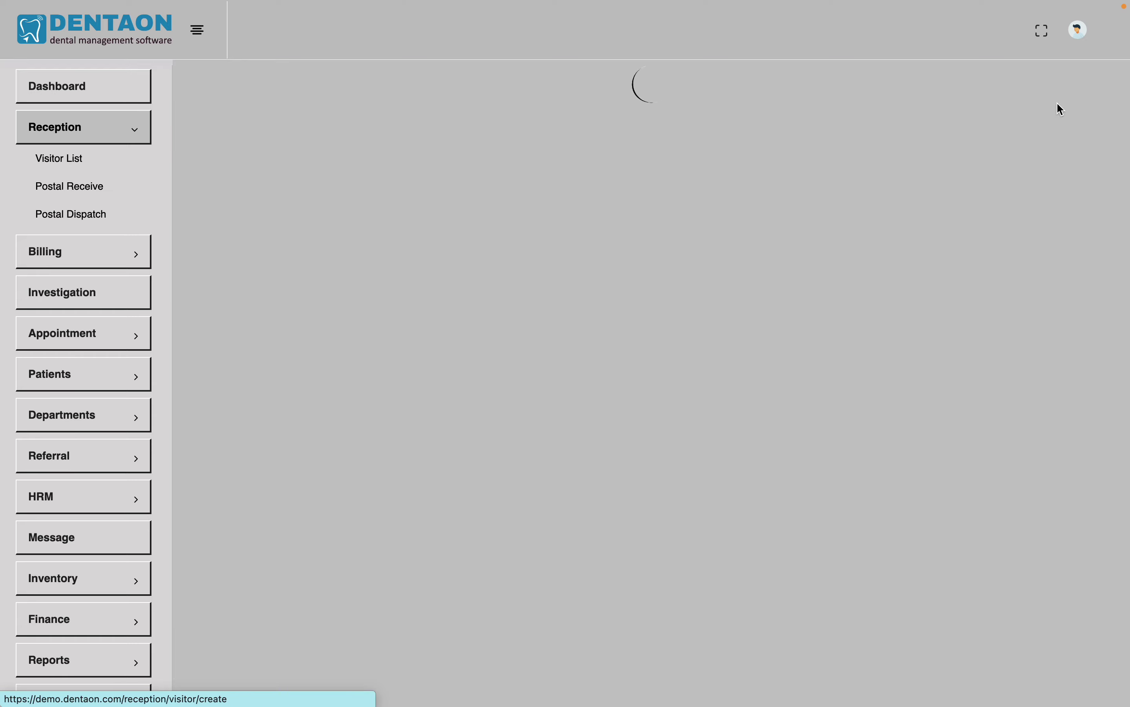
pyautogui.click(433, 135)
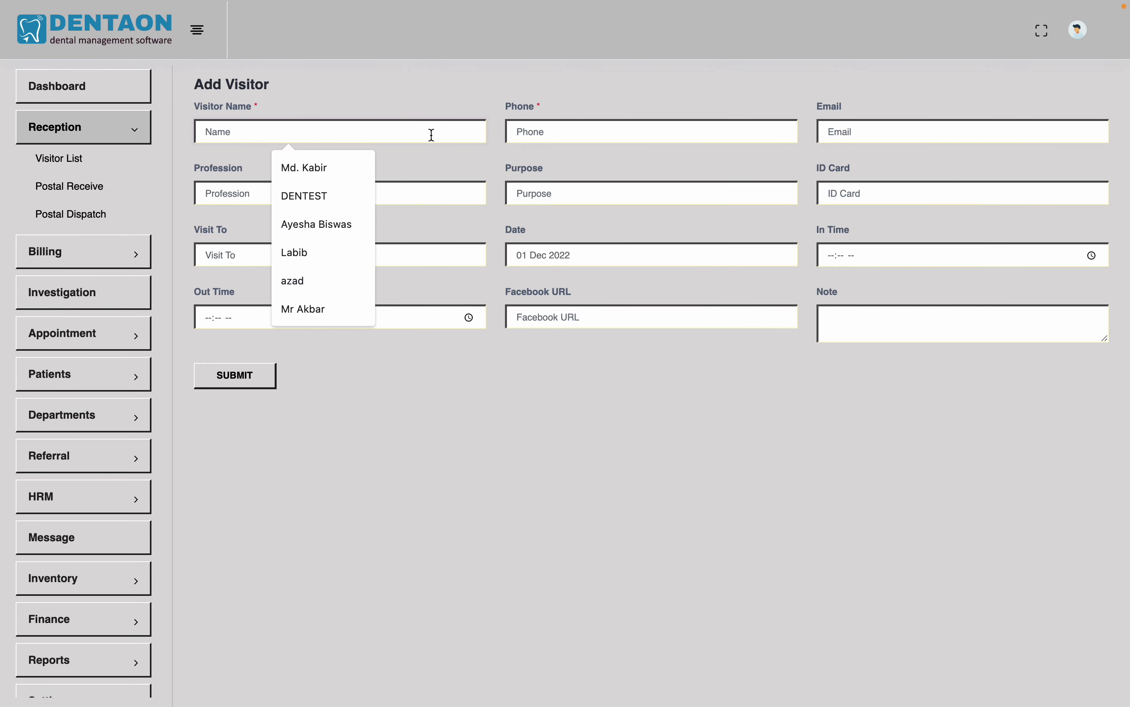
pyautogui.write('Mr. ')
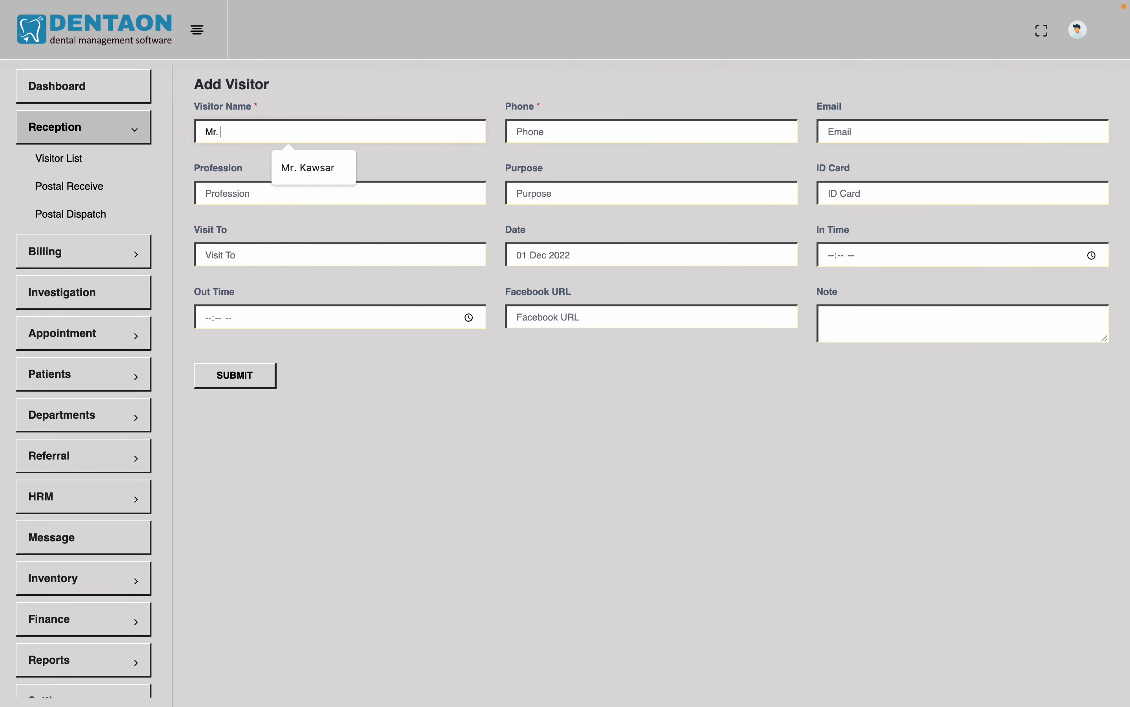
pyautogui.write('Rezw')
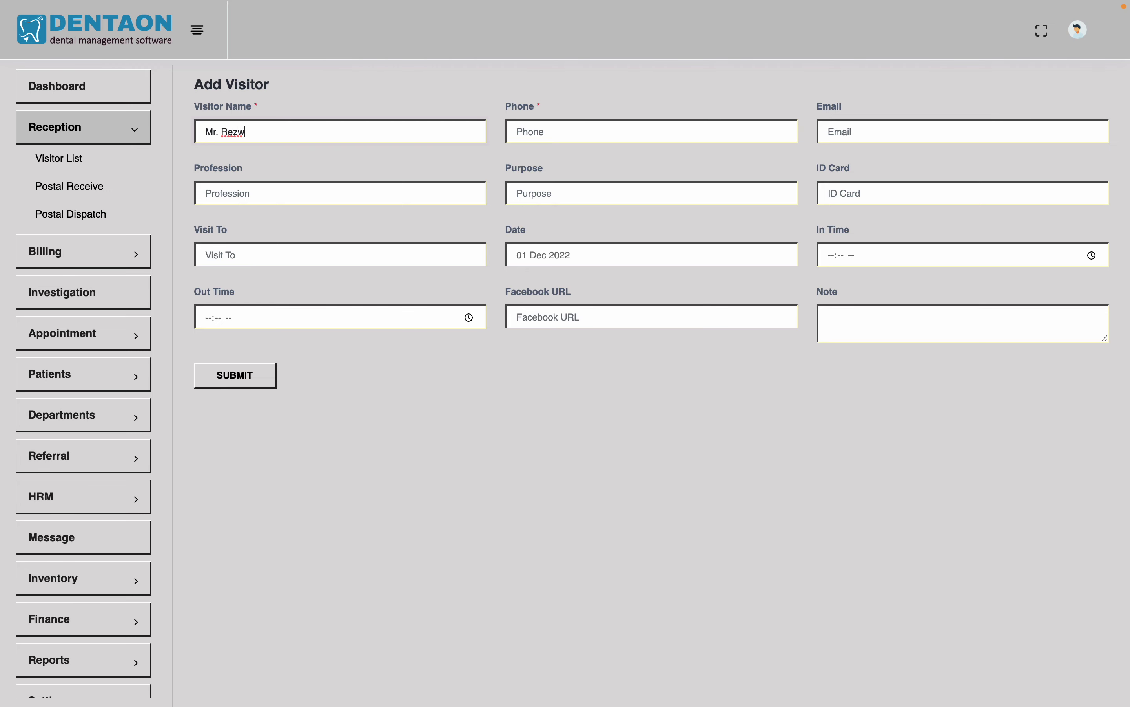
pyautogui.write('an')
pyautogui.click(601, 124)
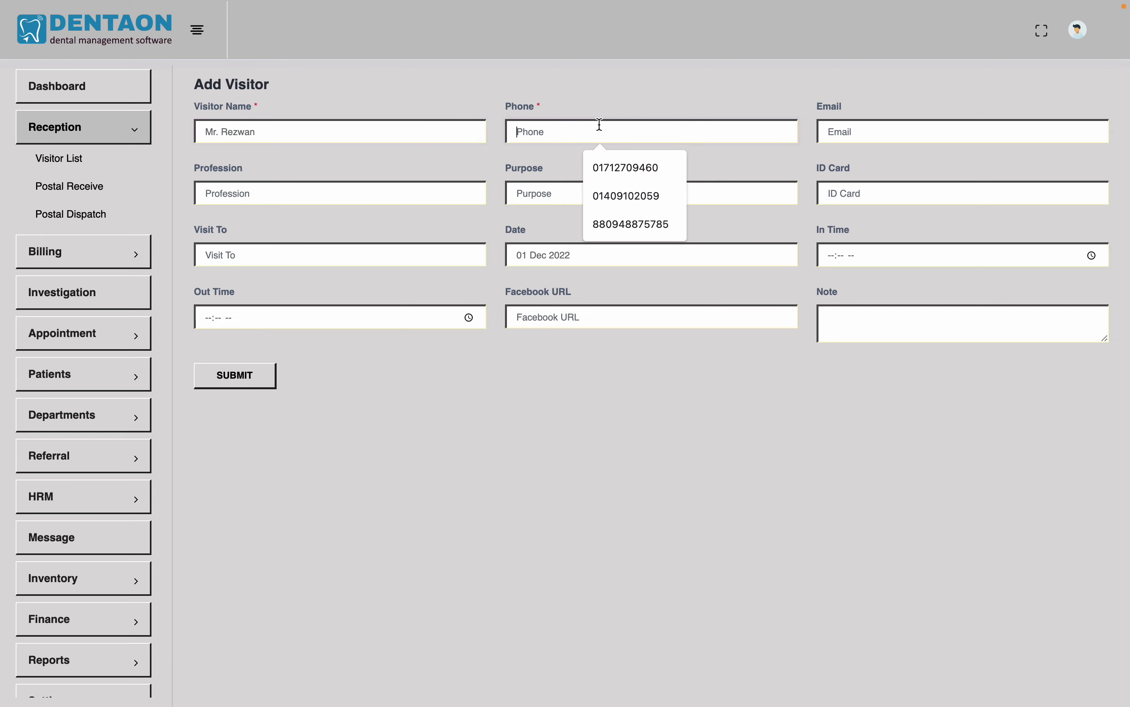
pyautogui.write('08978786')
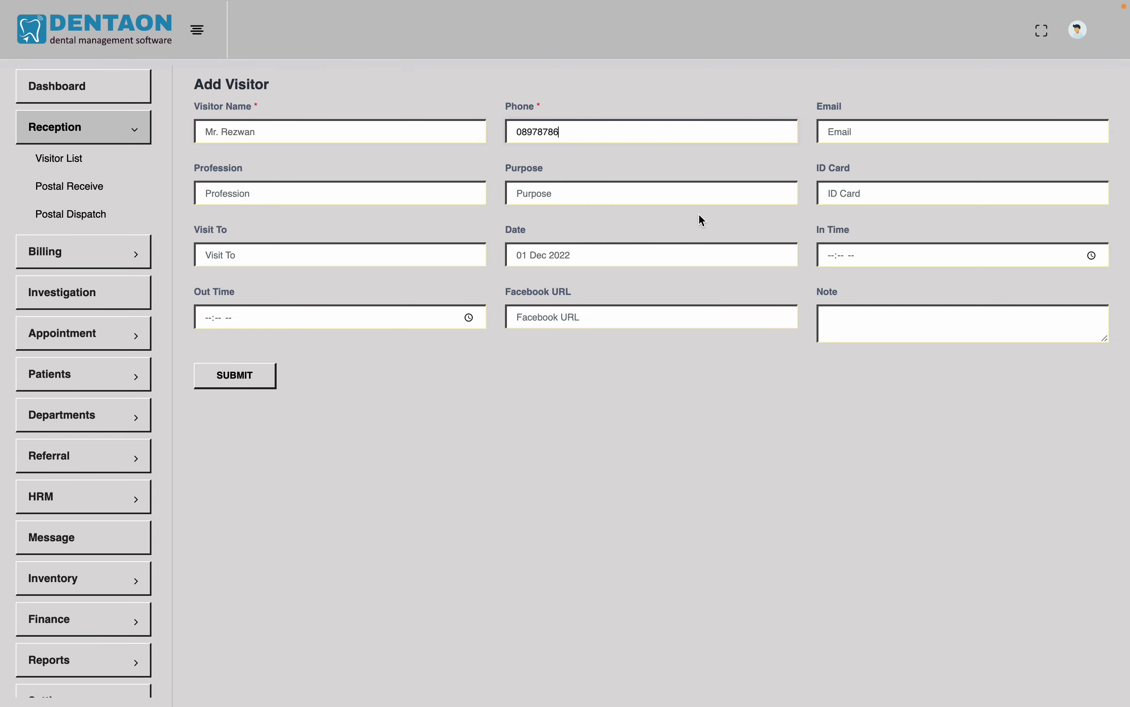
# Fill in the visitor's e-mail address
pyautogui.click(889, 125)
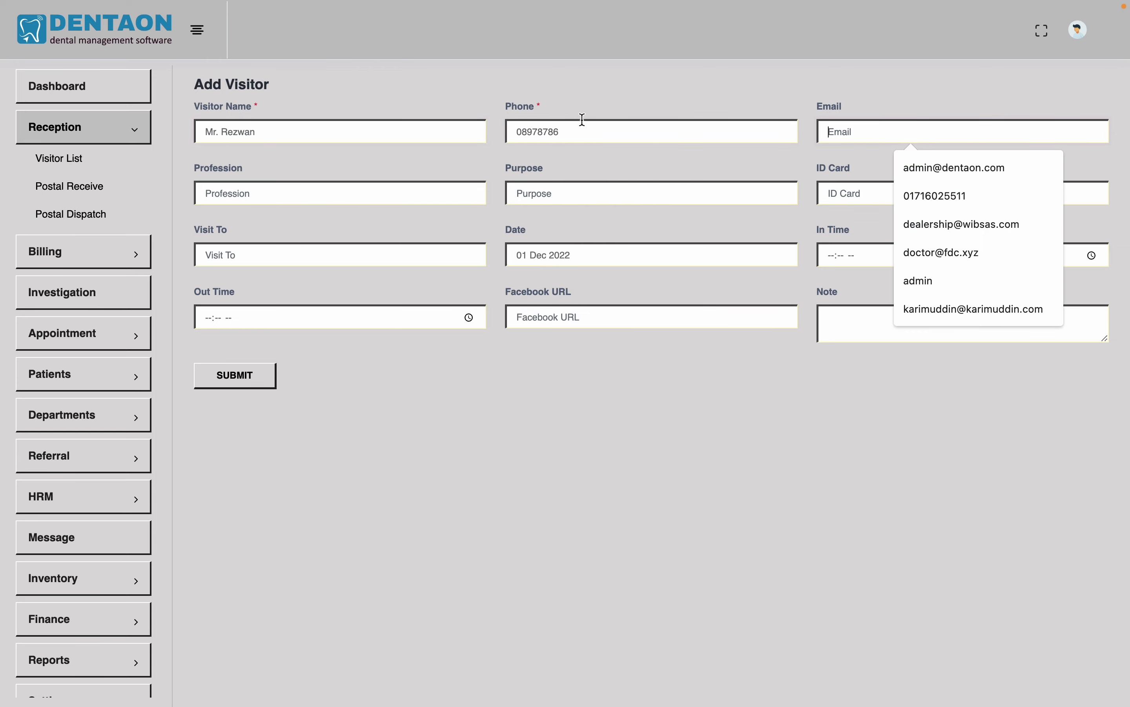
pyautogui.click(596, 133)
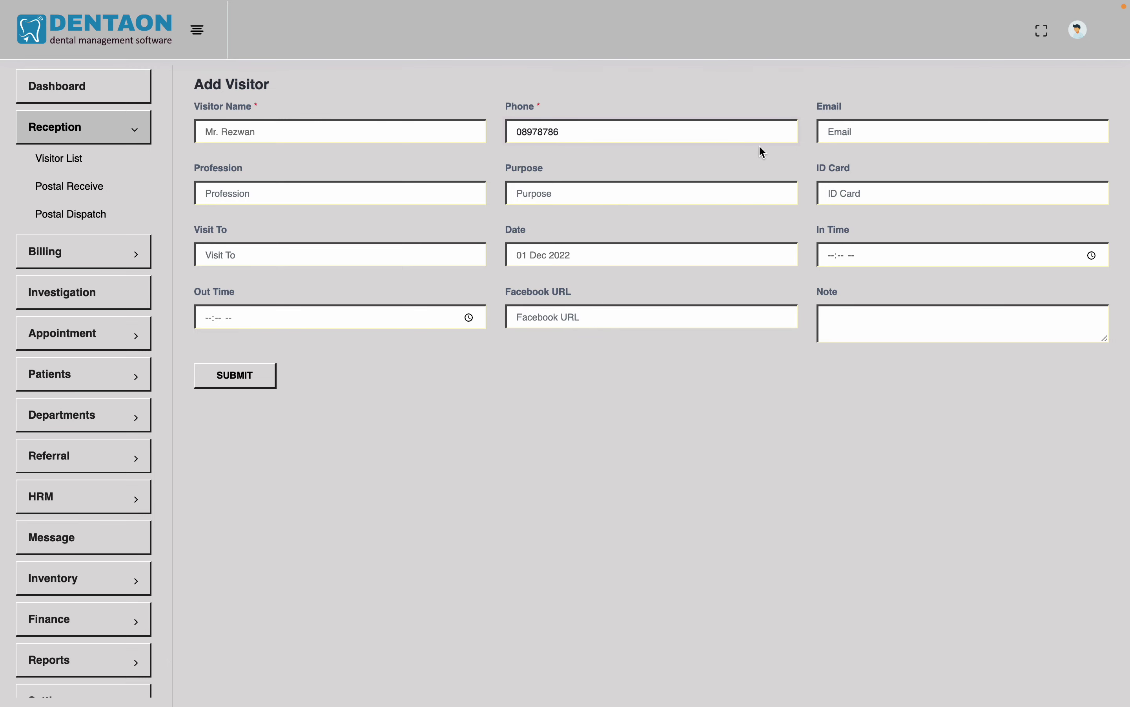
pyautogui.click(874, 140)
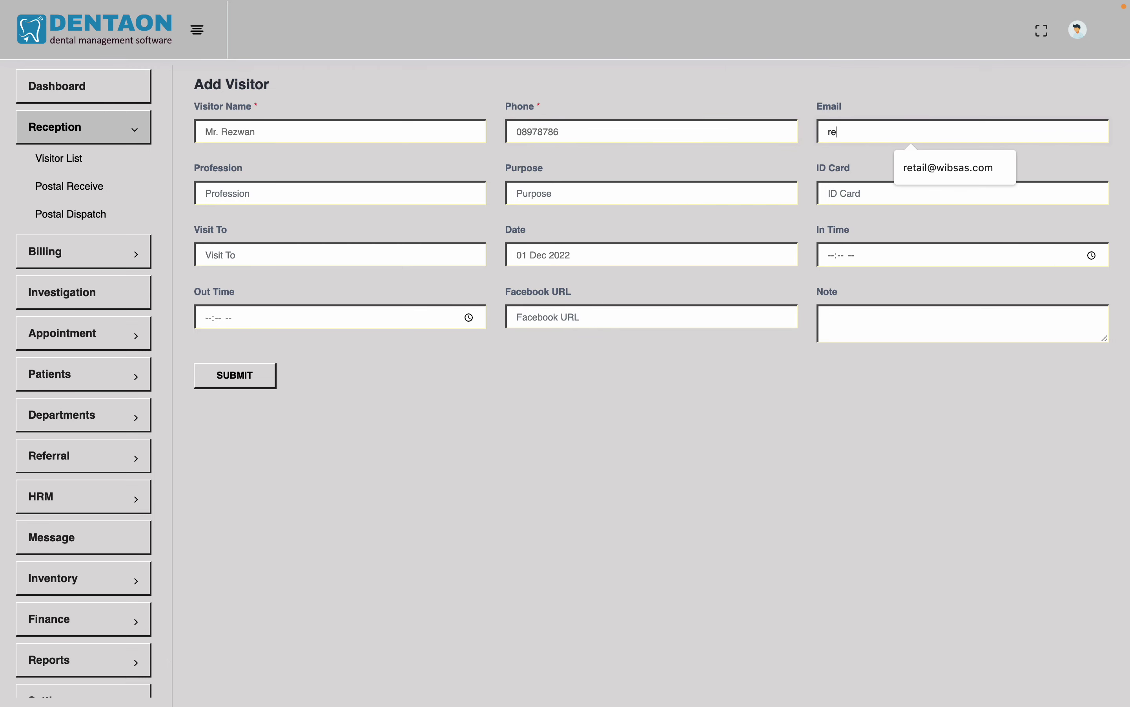
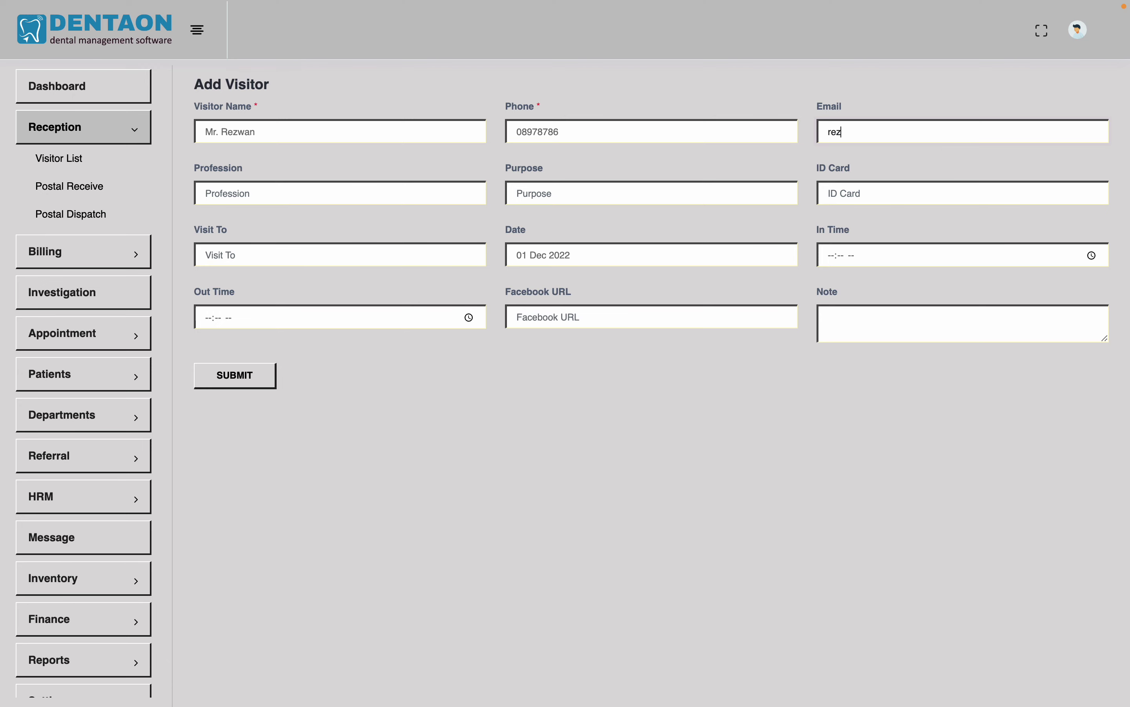
# Set profession Service, purpose To Visit Doctor, and ID card VCard-002
pyautogui.click(407, 204)
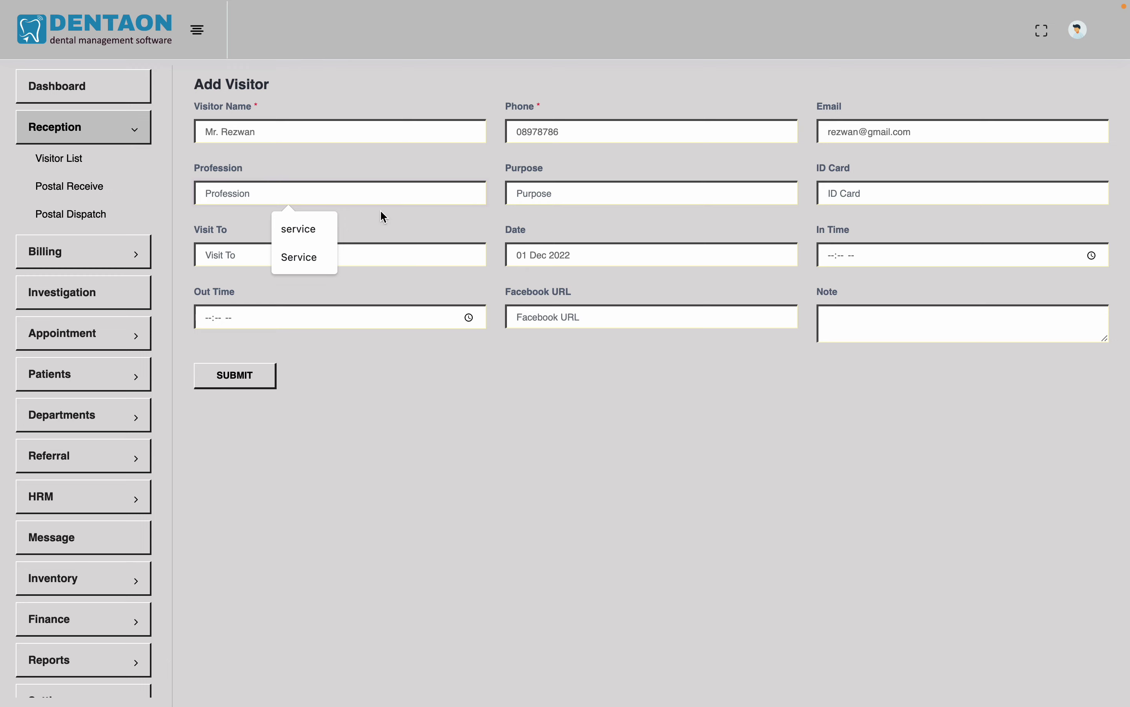
pyautogui.click(316, 258)
pyautogui.click(601, 190)
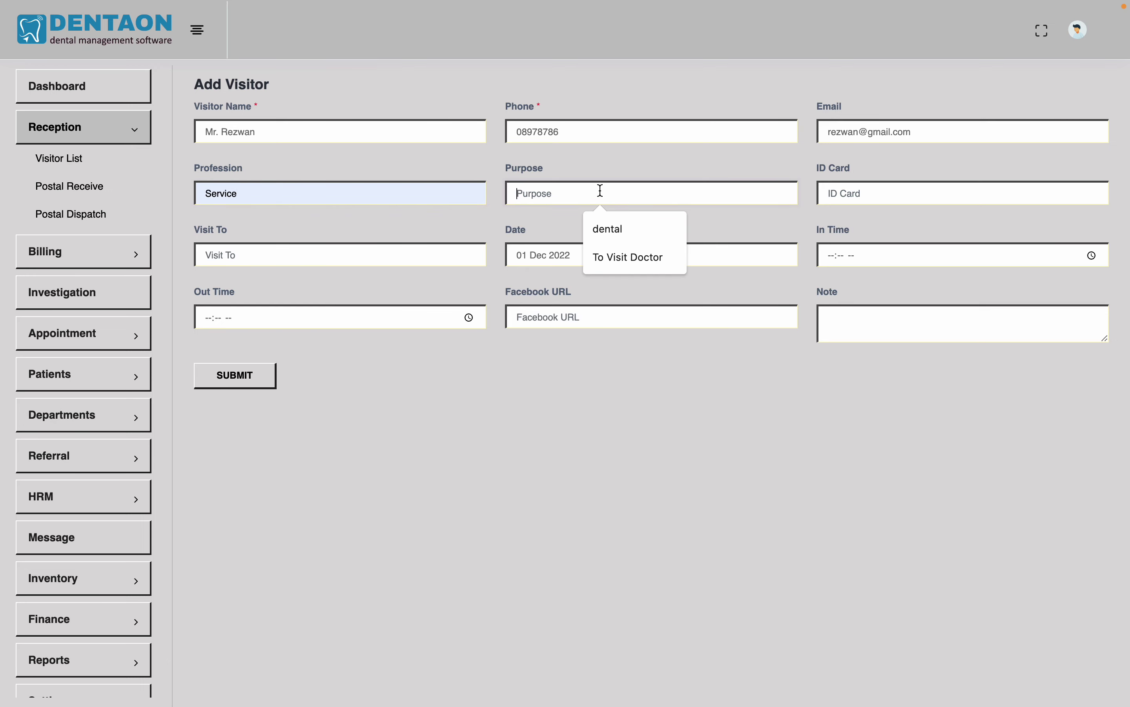
pyautogui.click(625, 257)
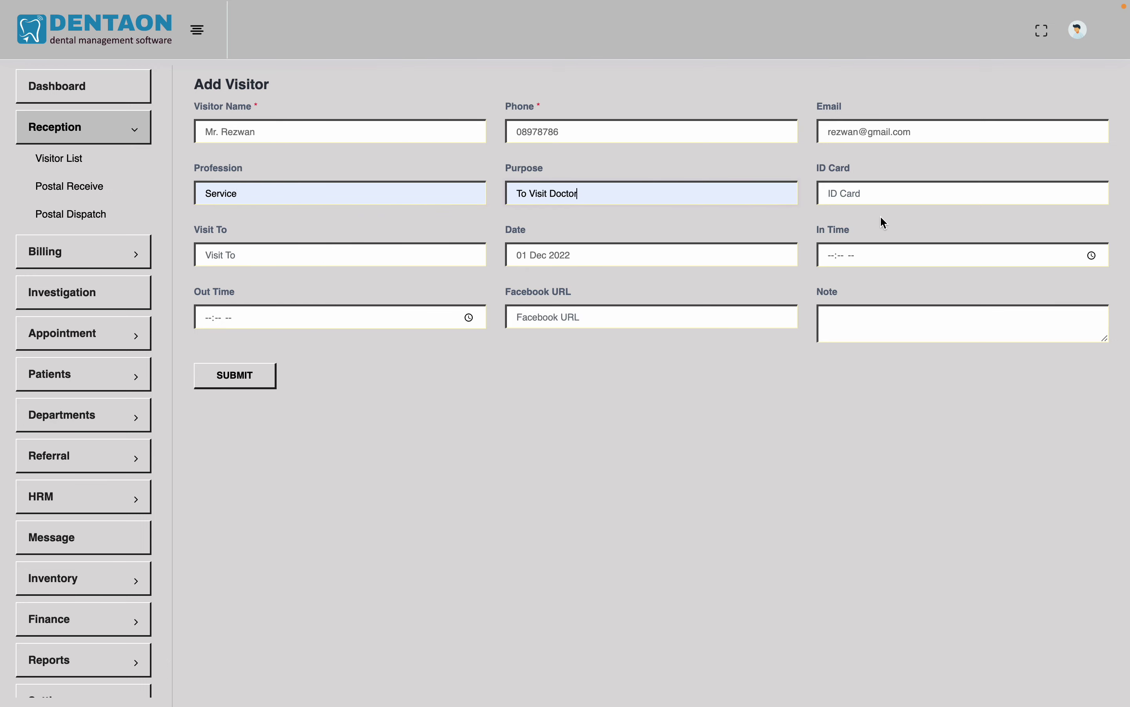
pyautogui.click(903, 193)
pyautogui.click(932, 262)
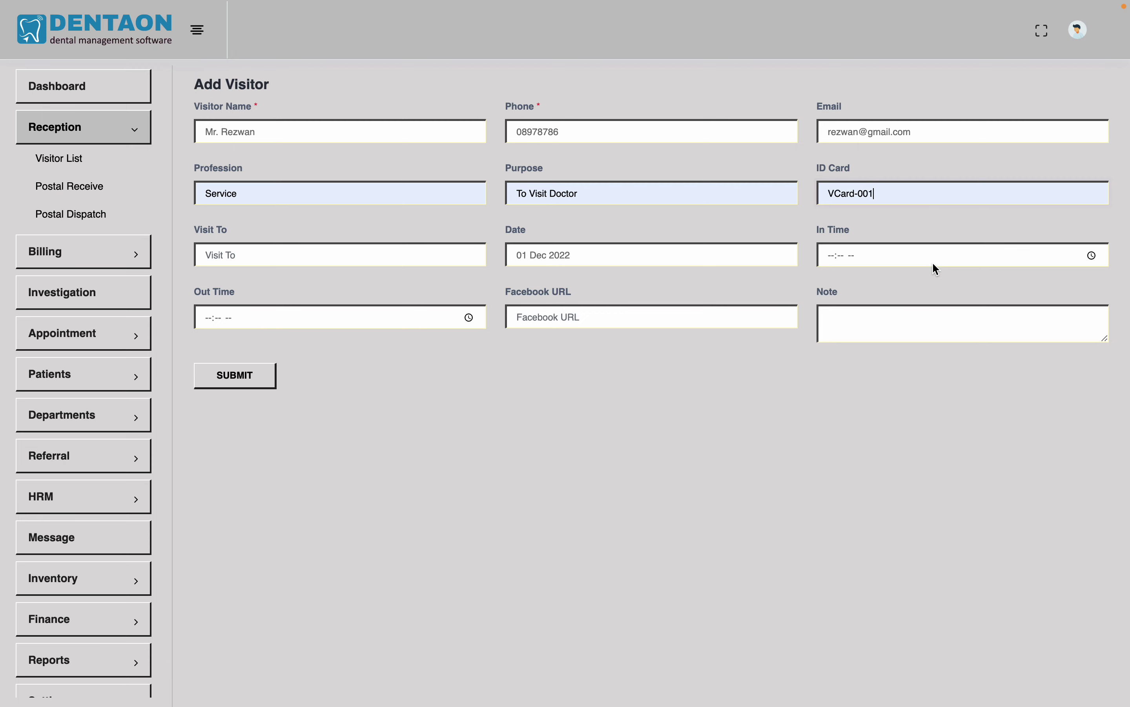
pyautogui.press('BackSpace')
pyautogui.write('2')
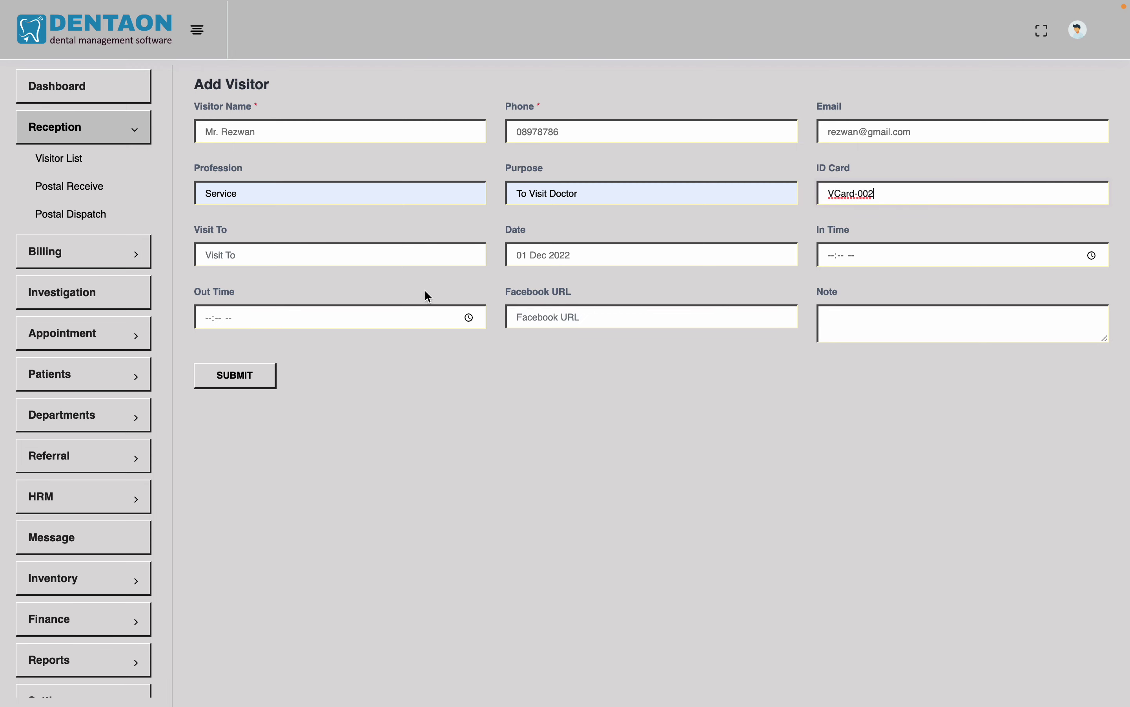
# Choose the doctor being visited and set the in time to 05:58 PM
pyautogui.click(445, 258)
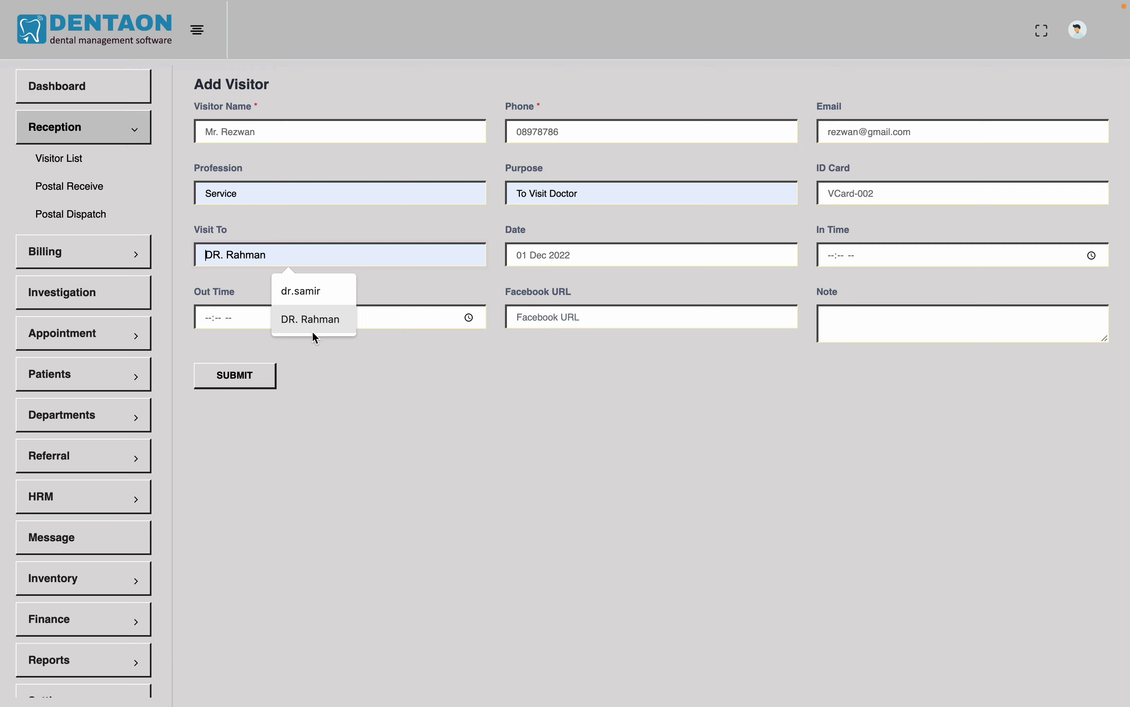
pyautogui.click(325, 325)
pyautogui.click(603, 258)
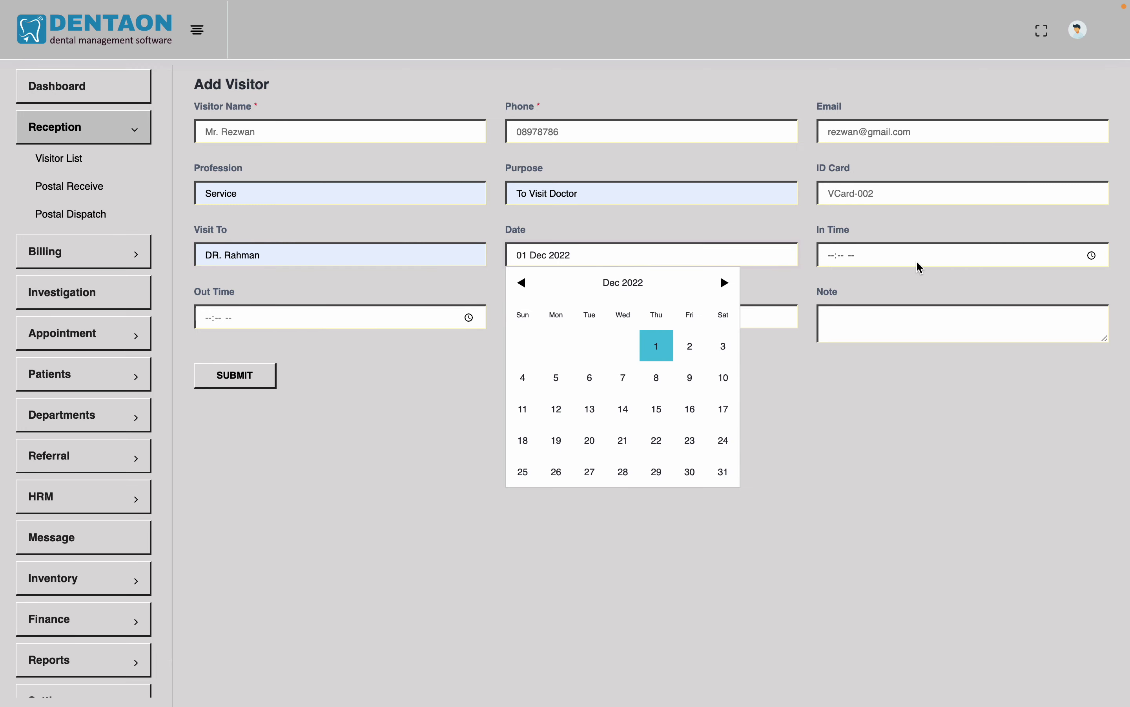
pyautogui.click(944, 255)
pyautogui.click(1097, 259)
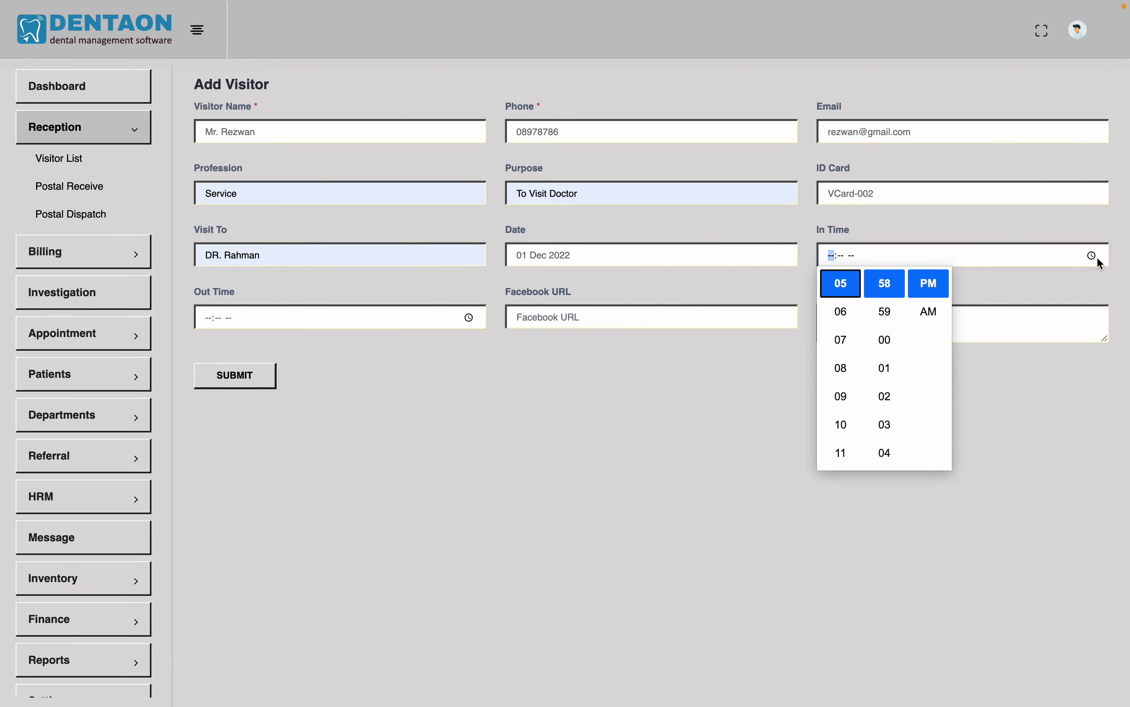
pyautogui.click(941, 282)
pyautogui.click(547, 389)
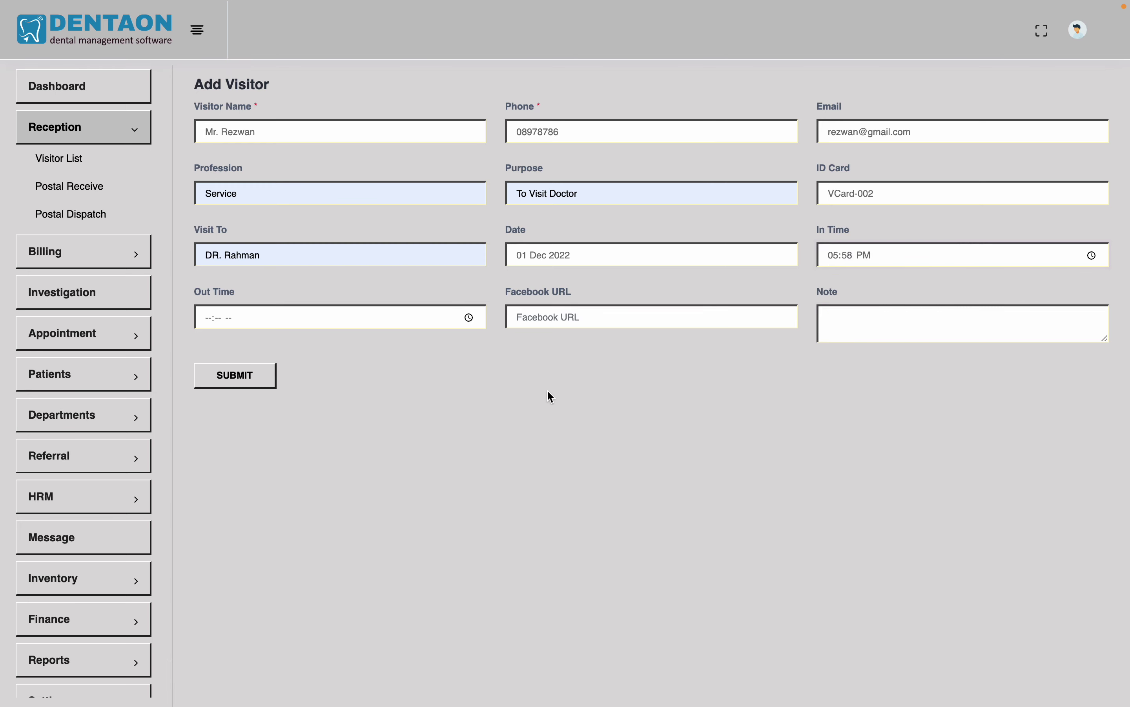
# Submit the VCard-002 visitor, then show the actions for its row in the Visitor List
pyautogui.click(244, 383)
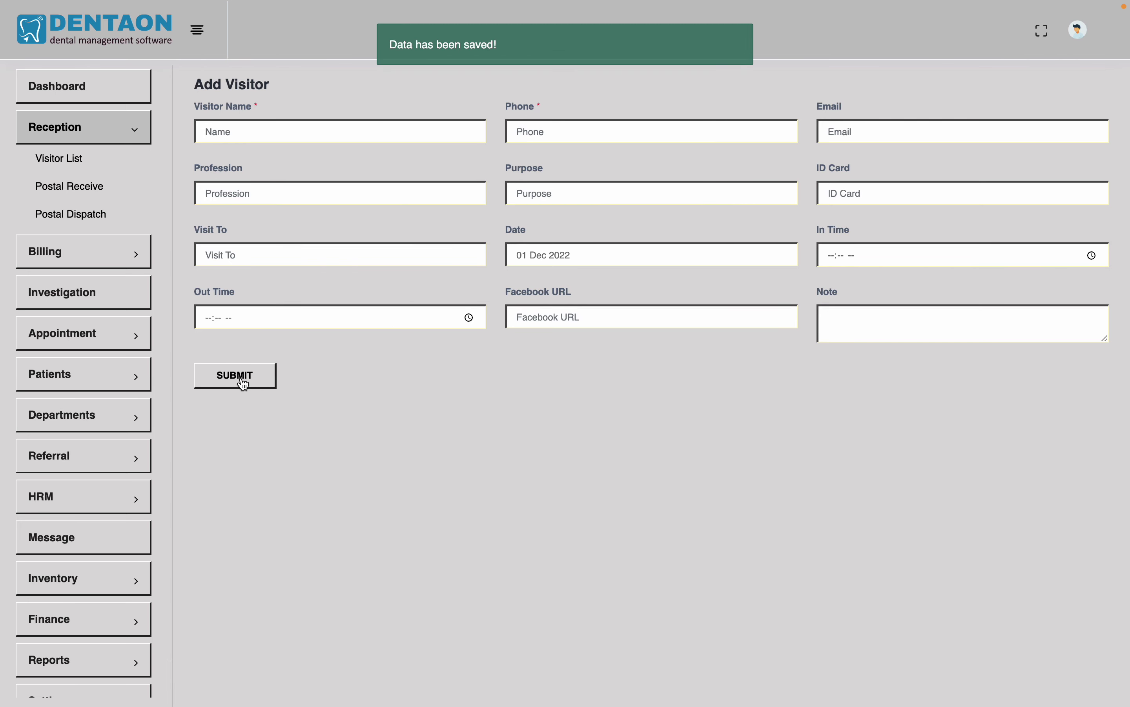
pyautogui.click(77, 162)
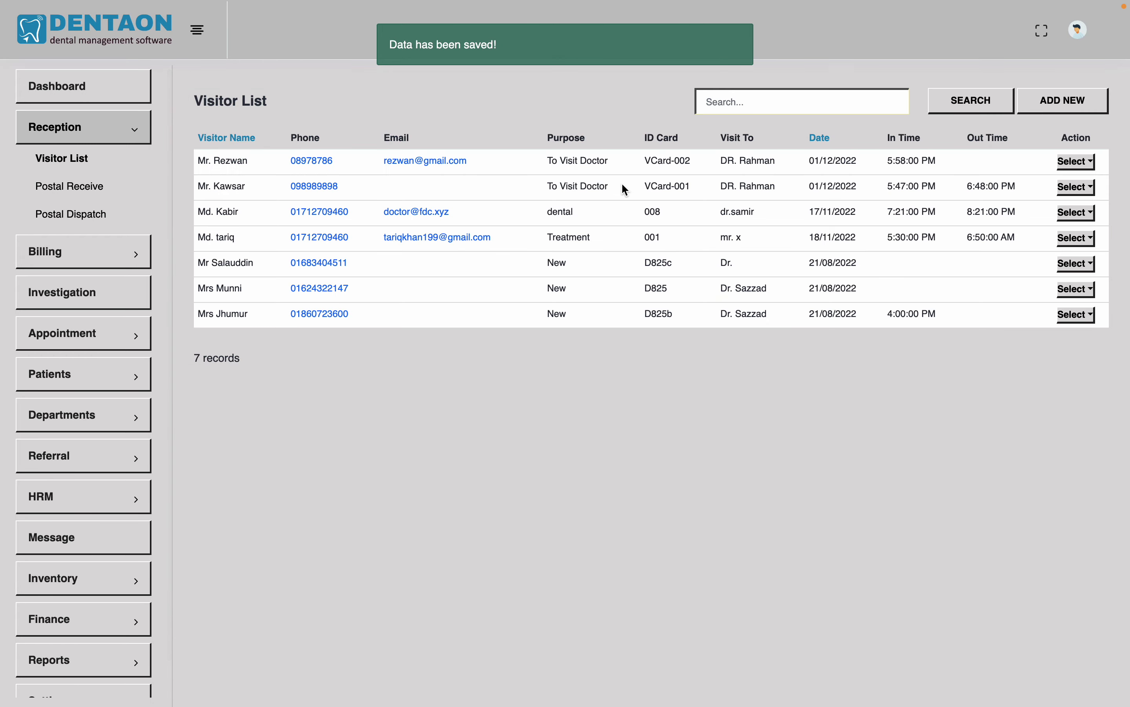
pyautogui.click(1077, 161)
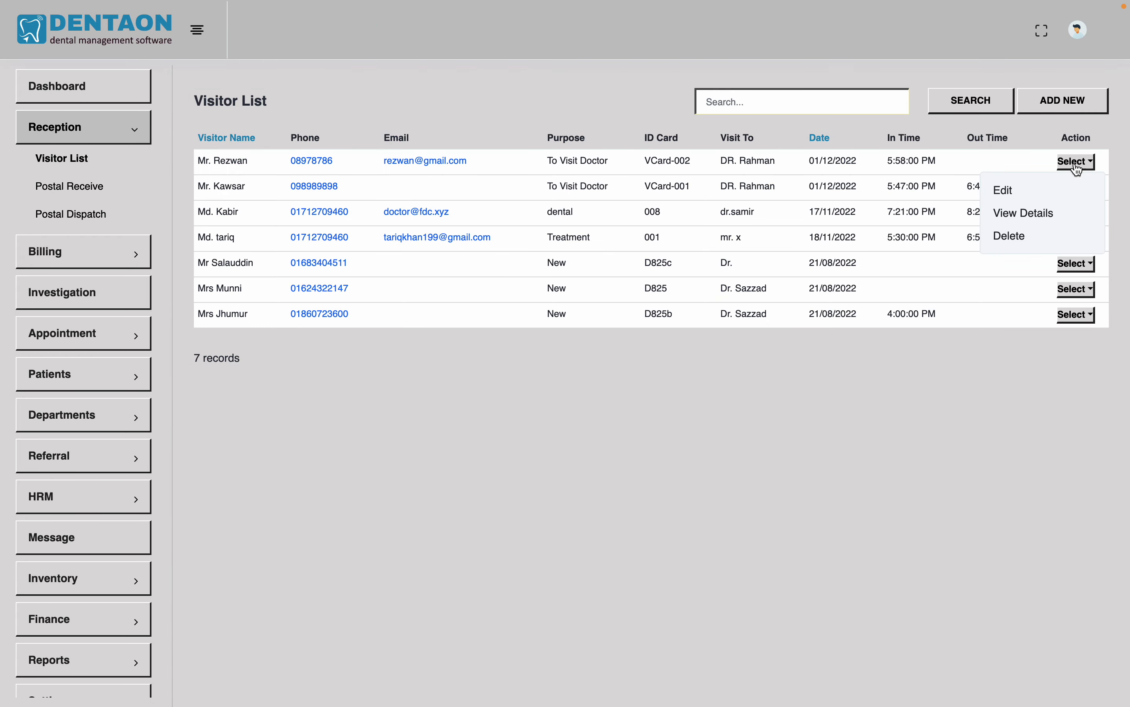
# Edit the VCard-002 visitor to an out time of 06:59 PM and update it
pyautogui.click(1012, 191)
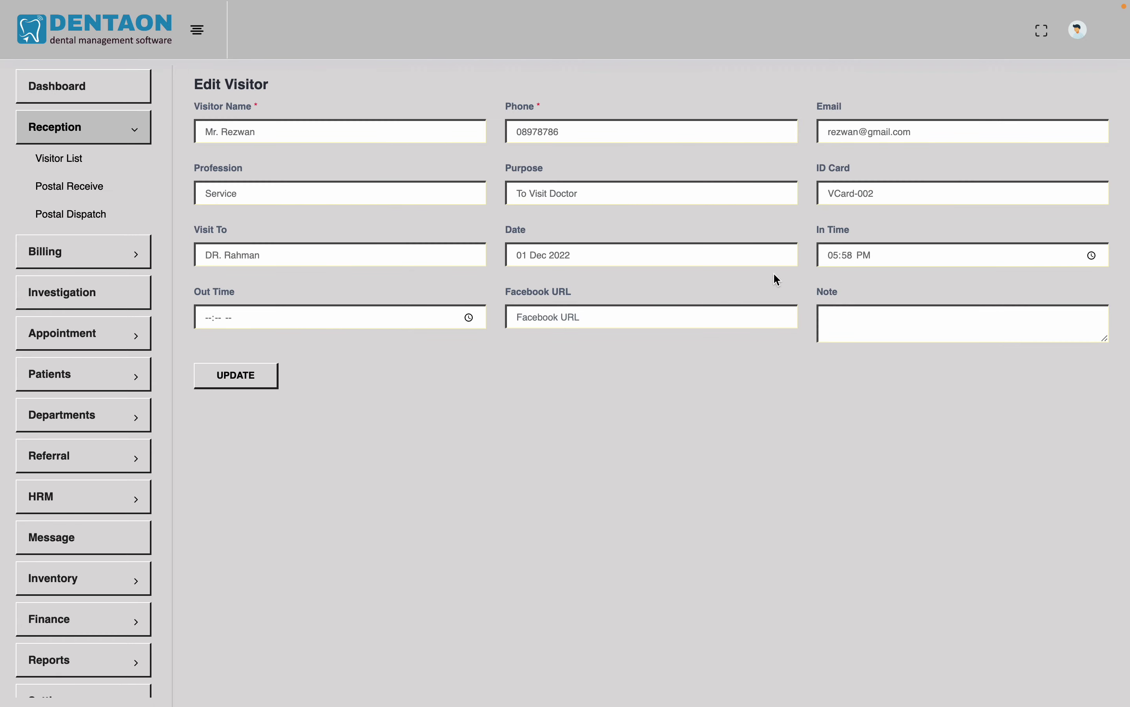
pyautogui.click(469, 319)
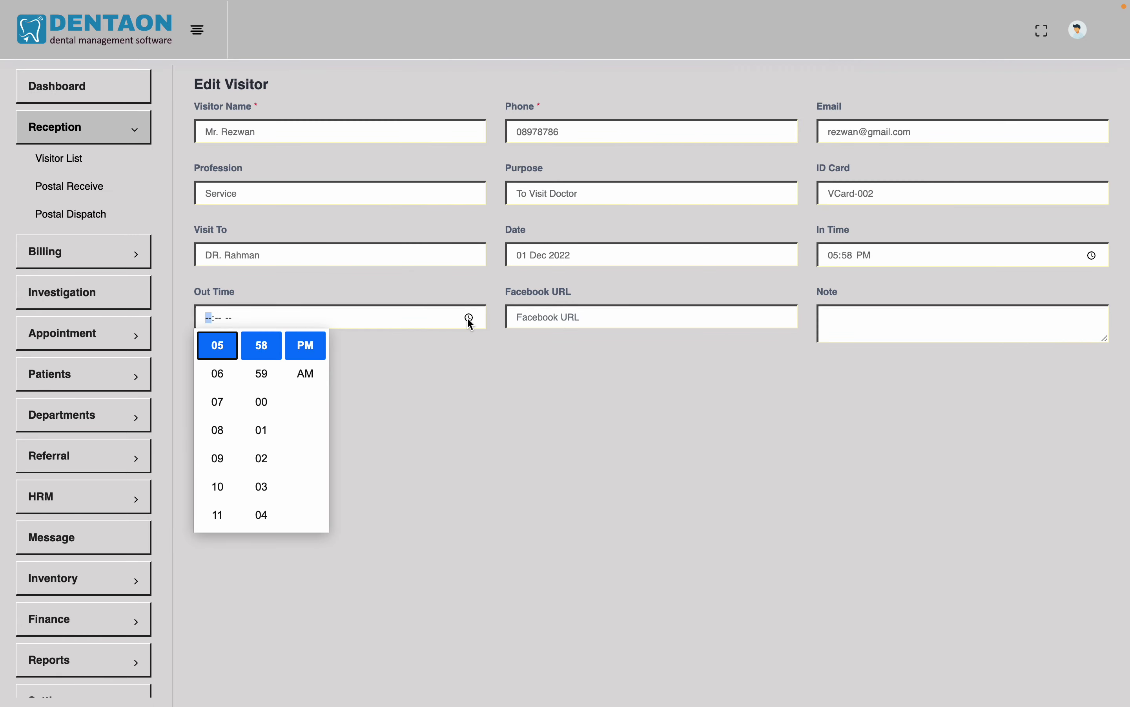
pyautogui.click(219, 373)
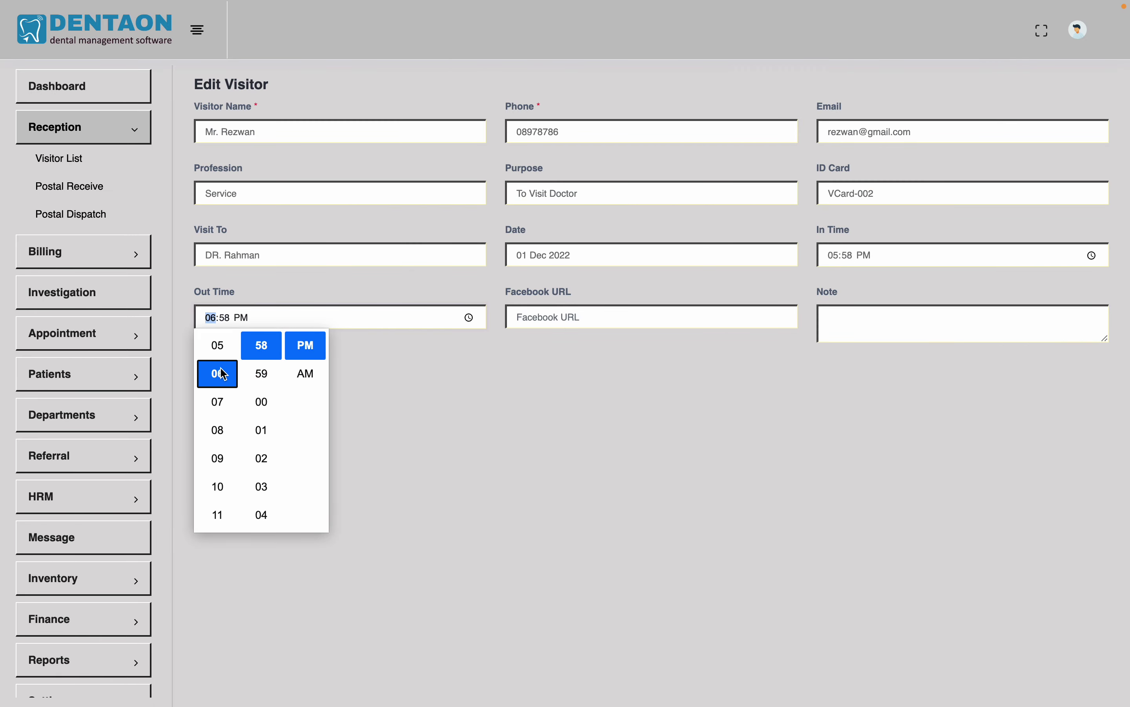
pyautogui.click(264, 374)
pyautogui.click(502, 409)
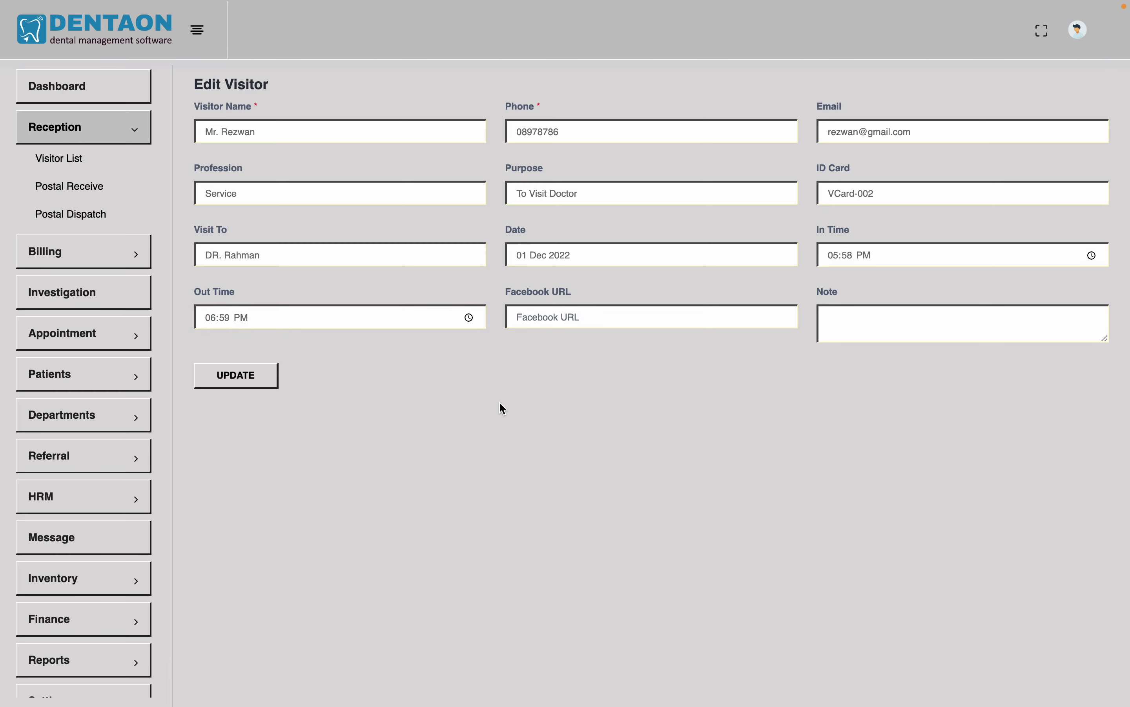
pyautogui.click(243, 381)
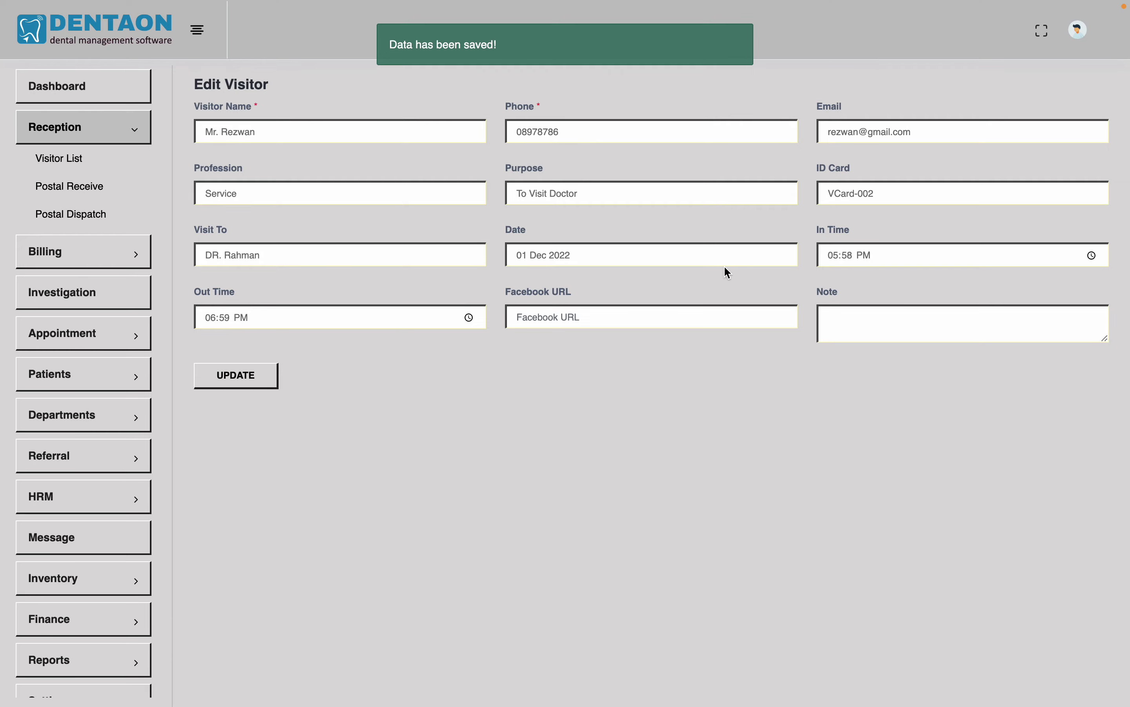
pyautogui.click(47, 161)
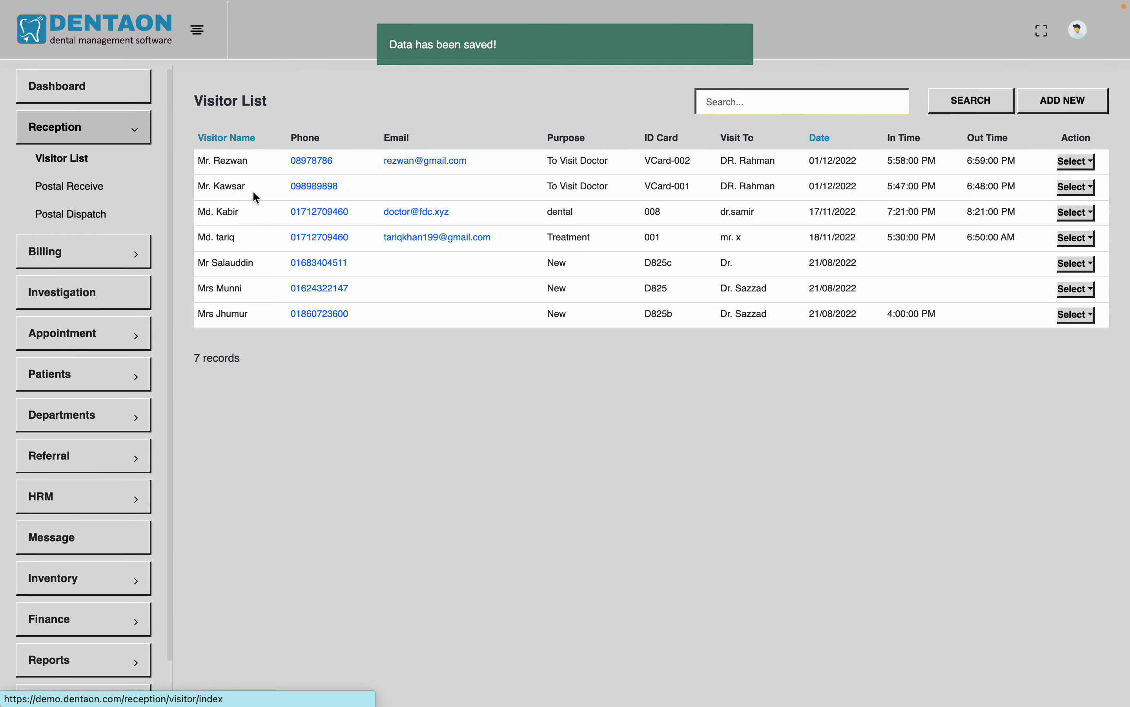
pyautogui.click(1078, 162)
pyautogui.click(1023, 215)
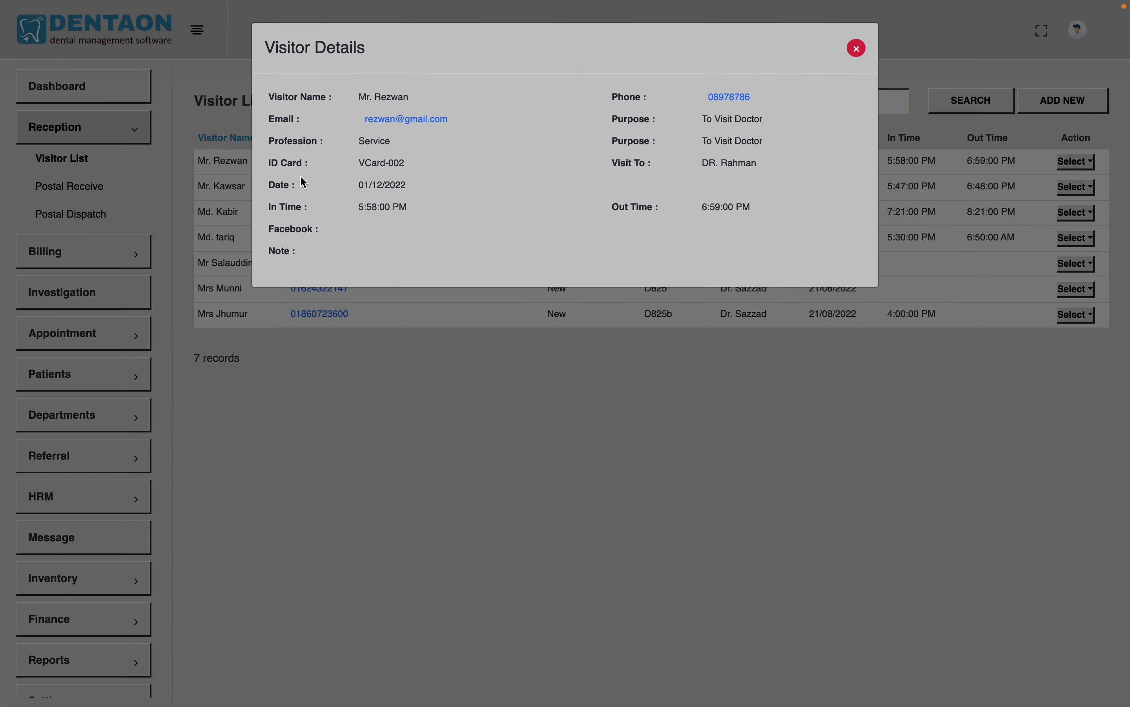
pyautogui.click(858, 48)
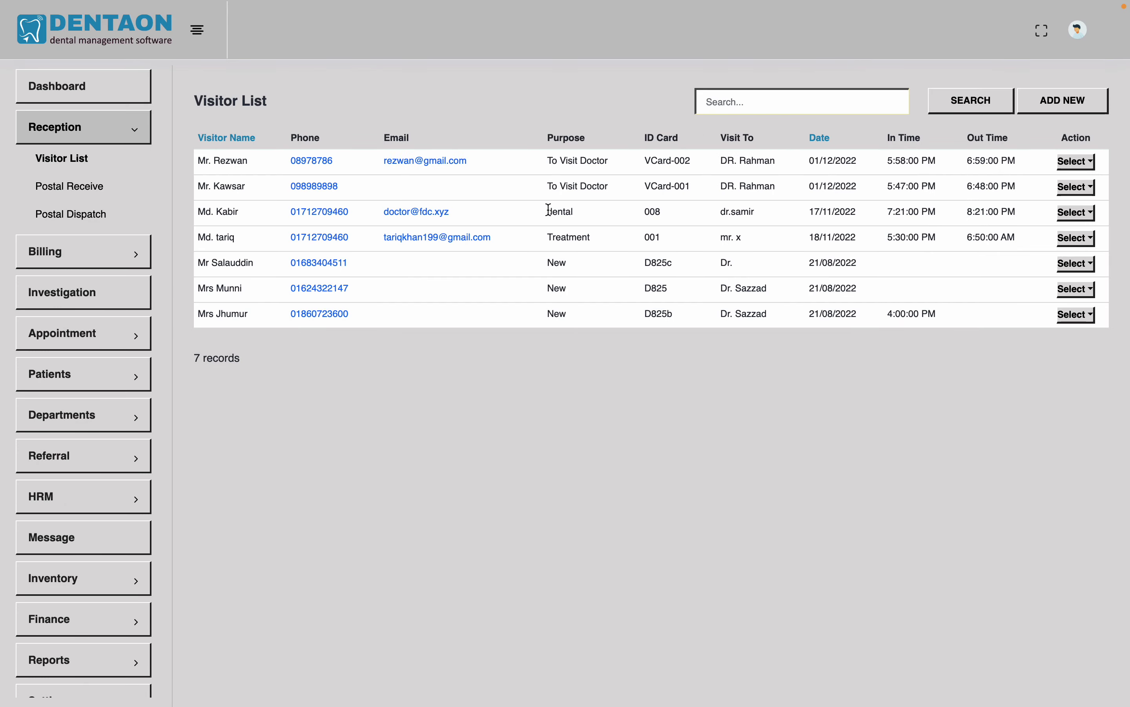
# Go to the Postal Receive list and start a new receive record
pyautogui.click(90, 187)
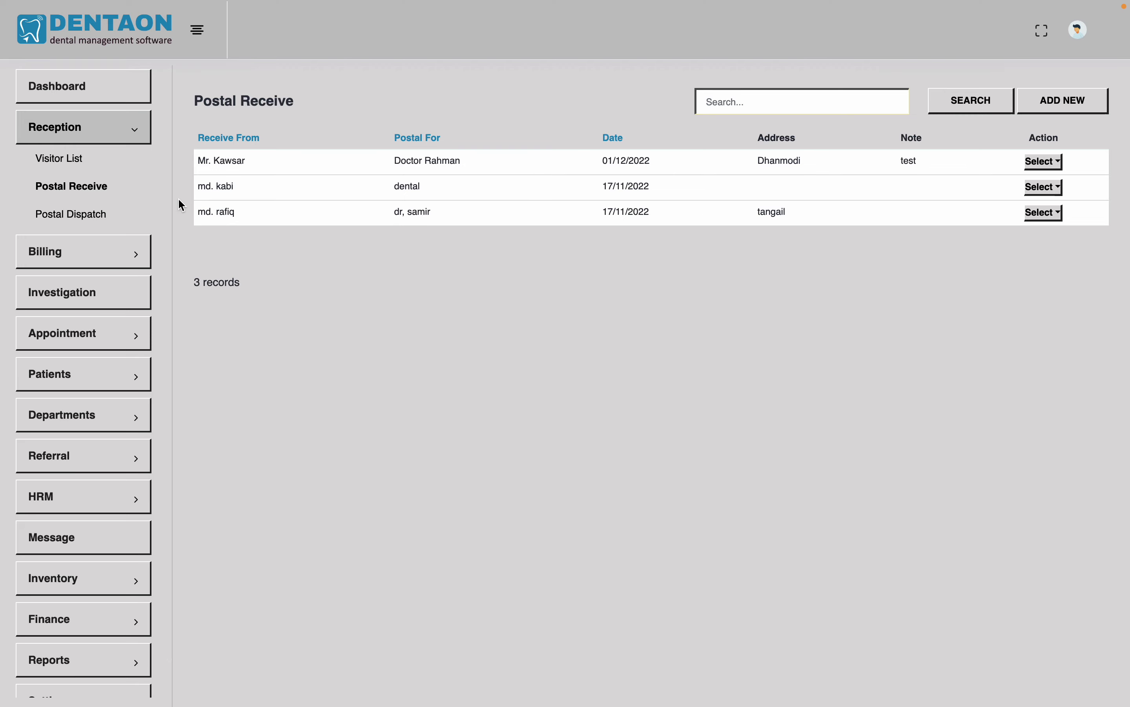
pyautogui.click(1068, 107)
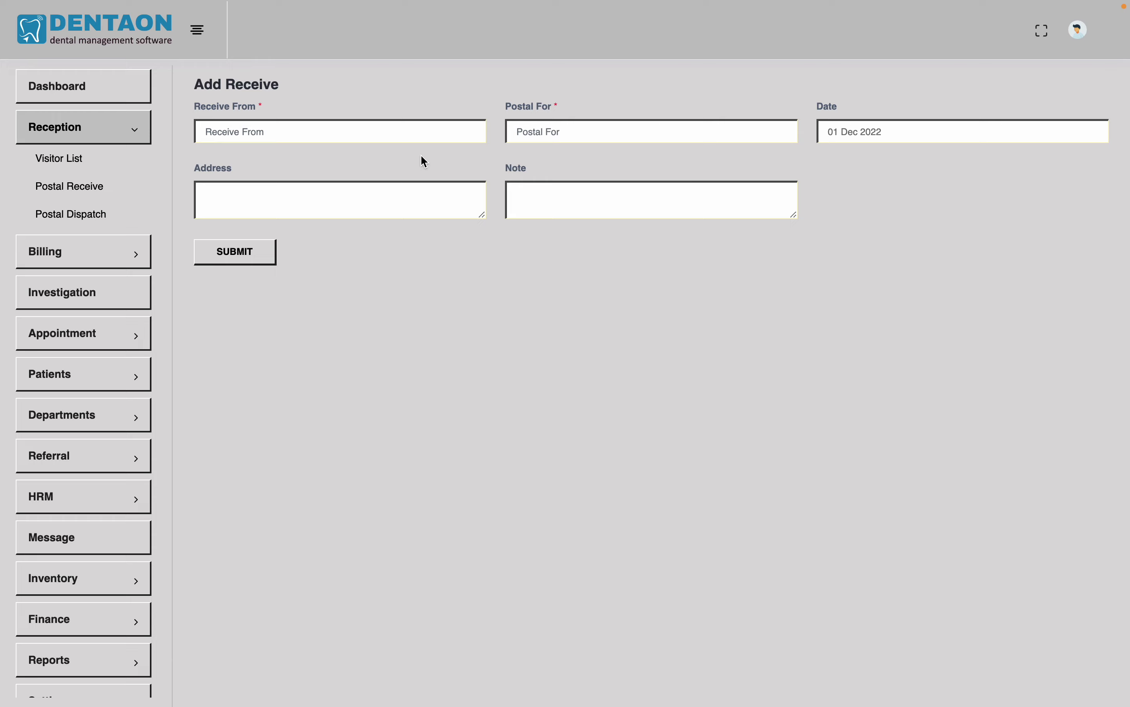
# Fill Receive From with a suggested sender and Postal For with the doctor, then submit
pyautogui.click(393, 135)
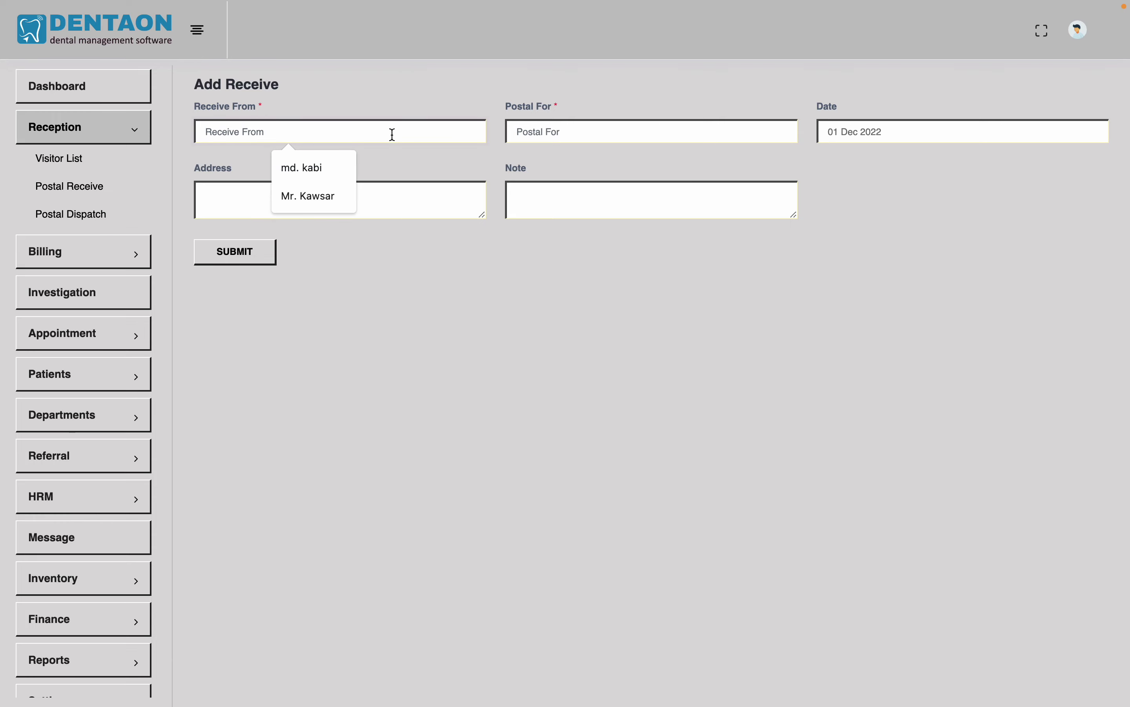
pyautogui.click(613, 135)
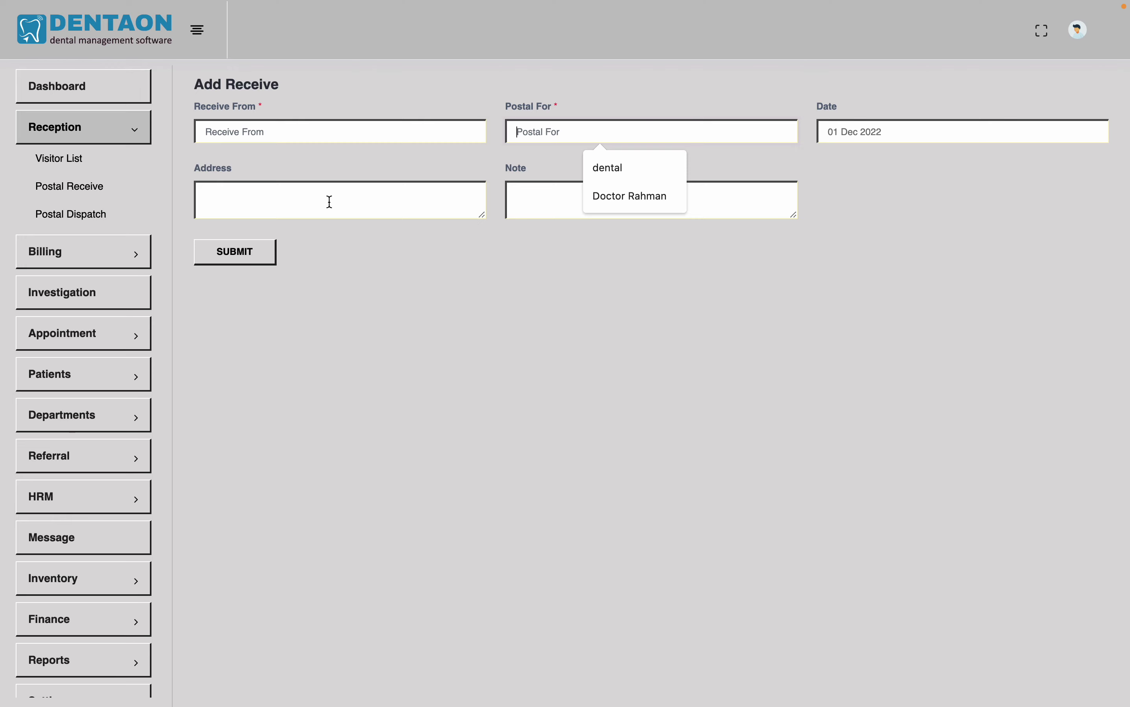
pyautogui.click(337, 137)
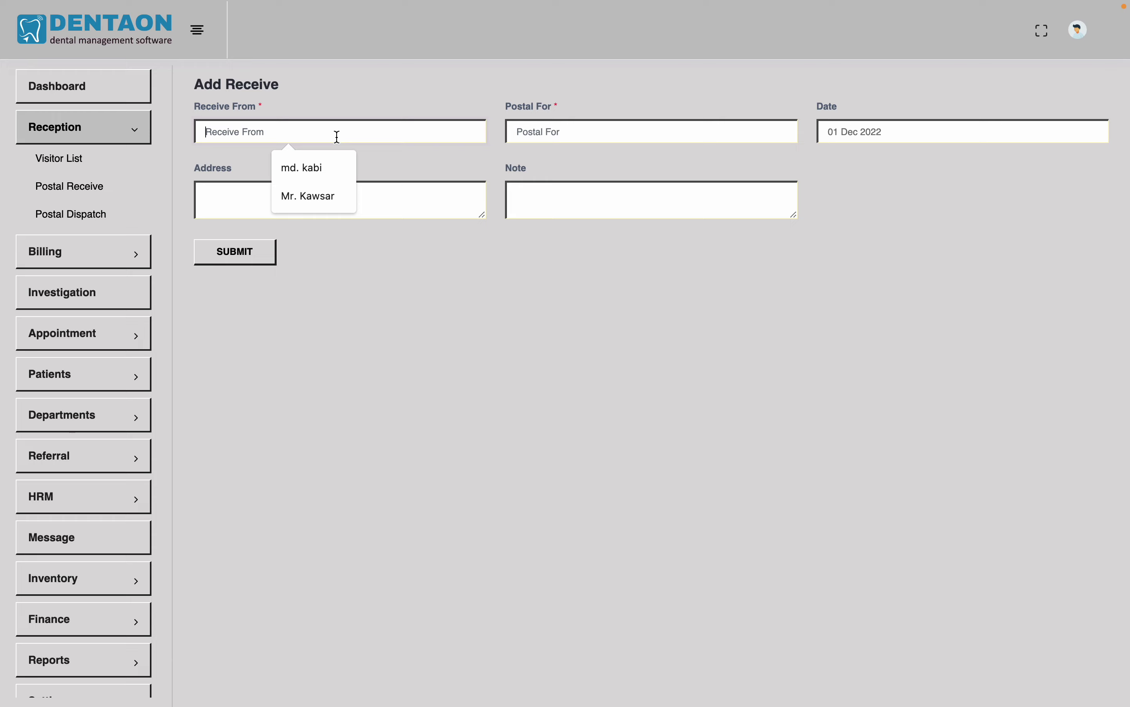
pyautogui.click(314, 194)
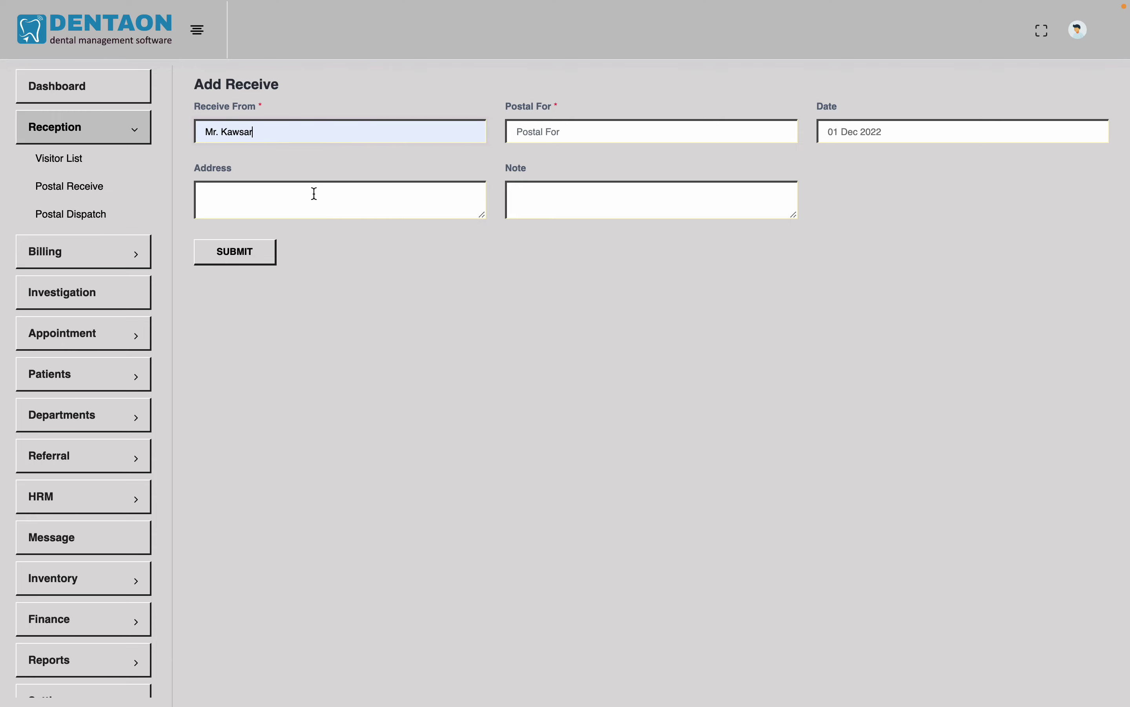
pyautogui.click(590, 131)
pyautogui.click(619, 192)
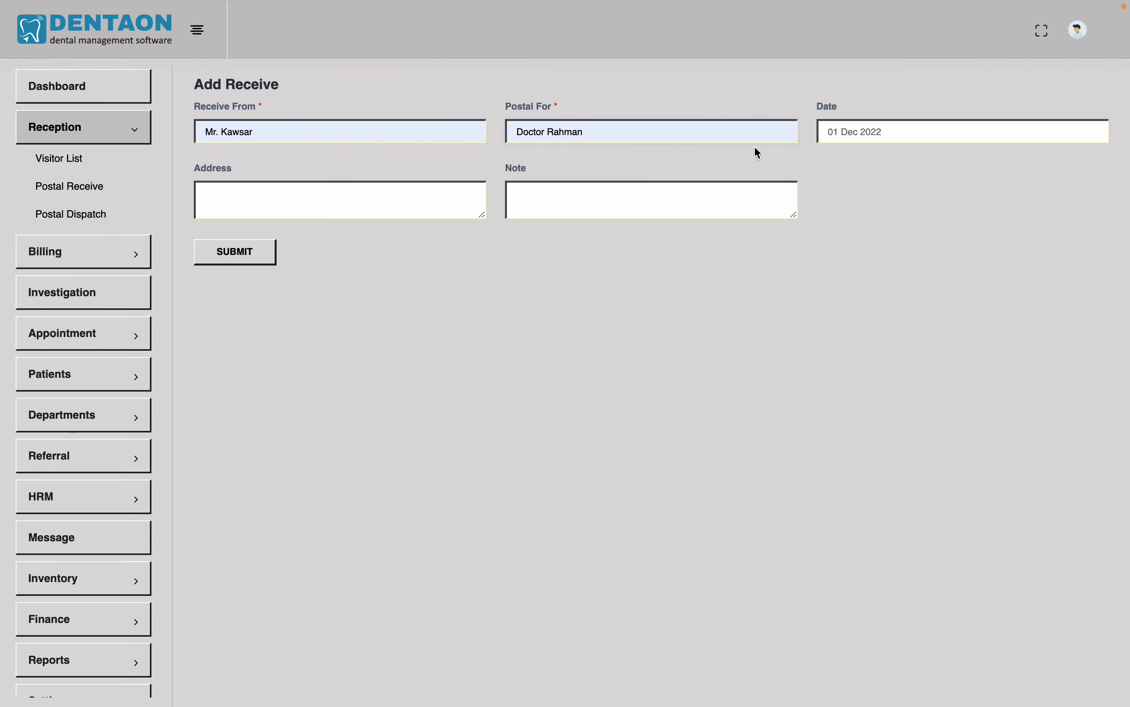
pyautogui.click(222, 262)
# Start a new Postal Dispatch record issued by the suggested doctor
pyautogui.click(64, 225)
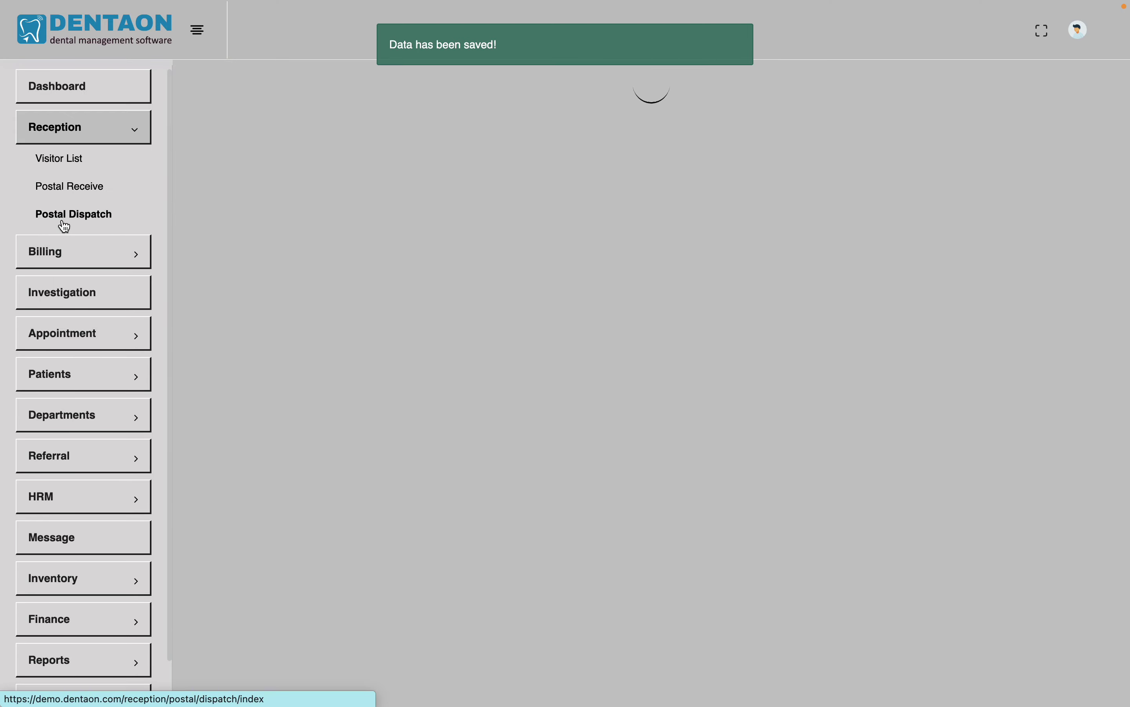
pyautogui.click(1080, 111)
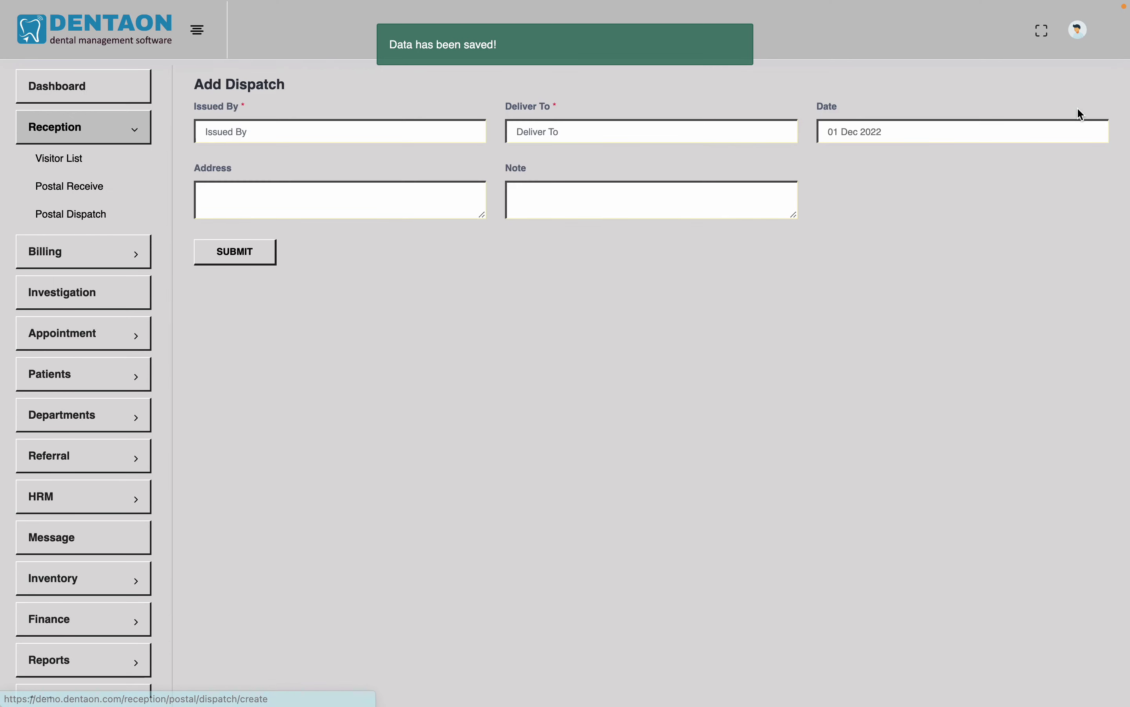
pyautogui.click(368, 132)
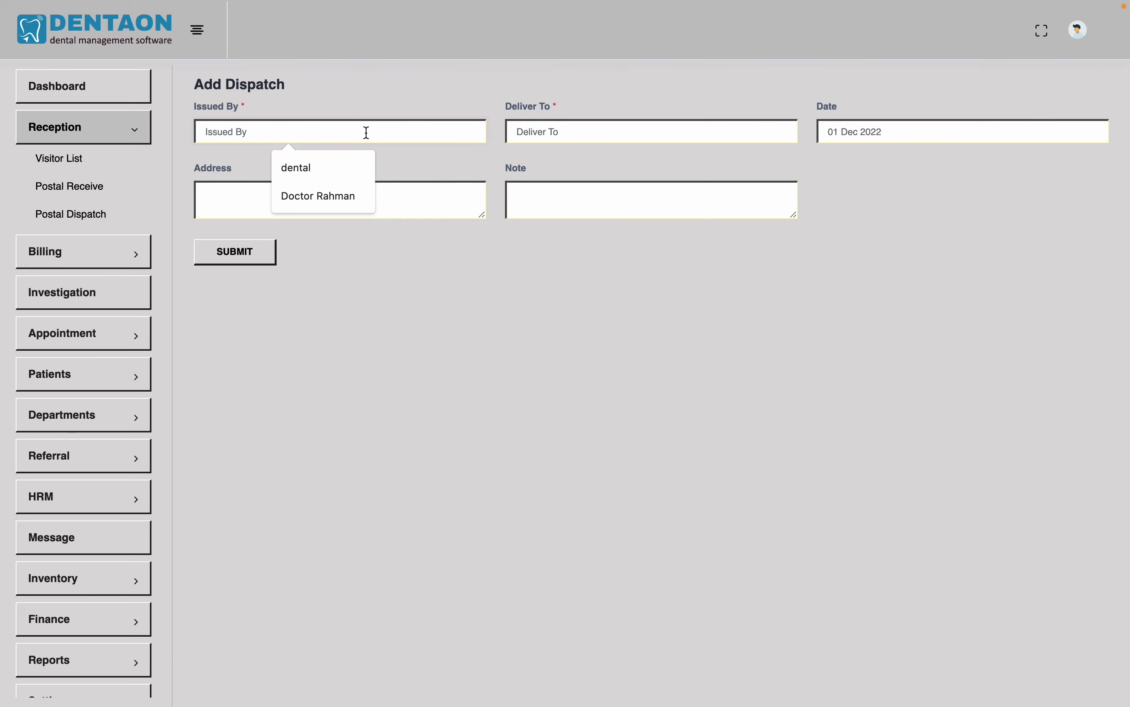
pyautogui.click(332, 197)
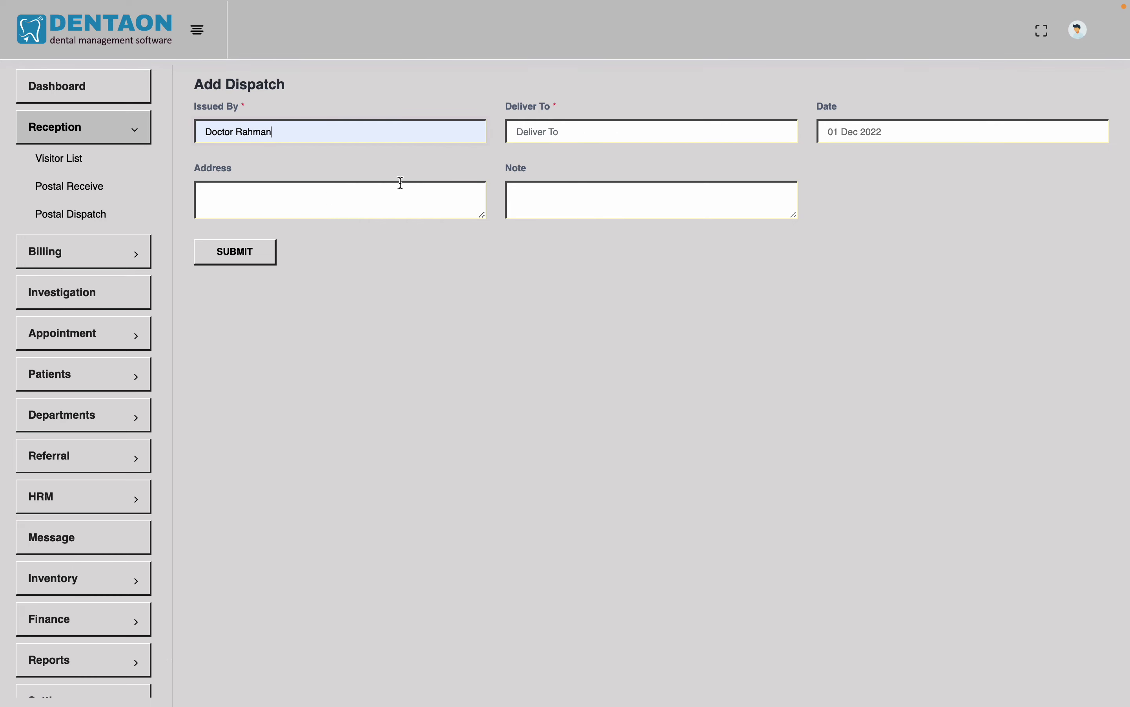
# Choose a suggested Deliver To recipient, type the delivery address, and submit
pyautogui.click(615, 129)
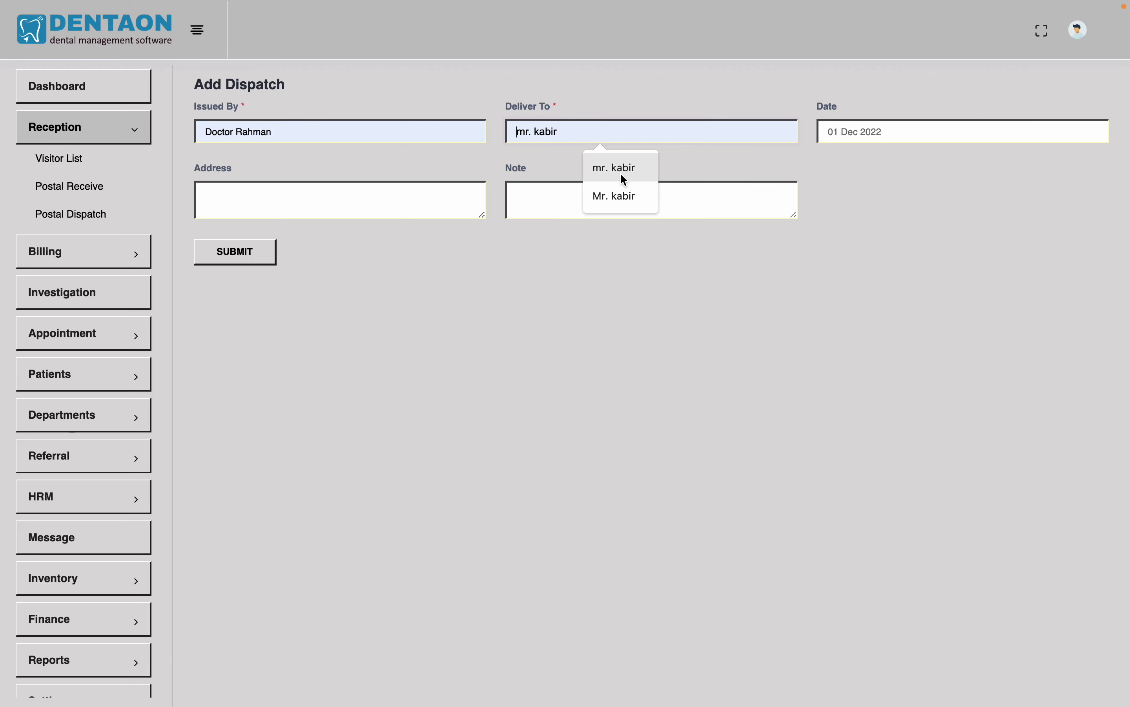
pyautogui.click(615, 196)
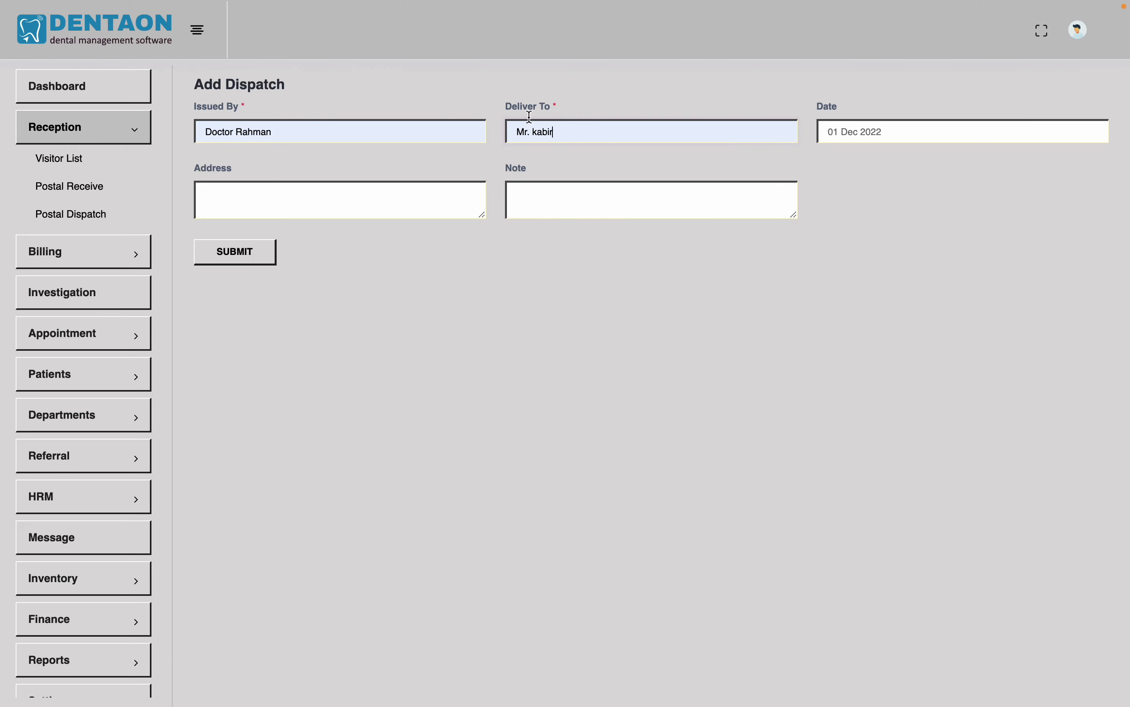
pyautogui.click(323, 204)
pyautogui.write('dhanmondi')
pyautogui.click(216, 255)
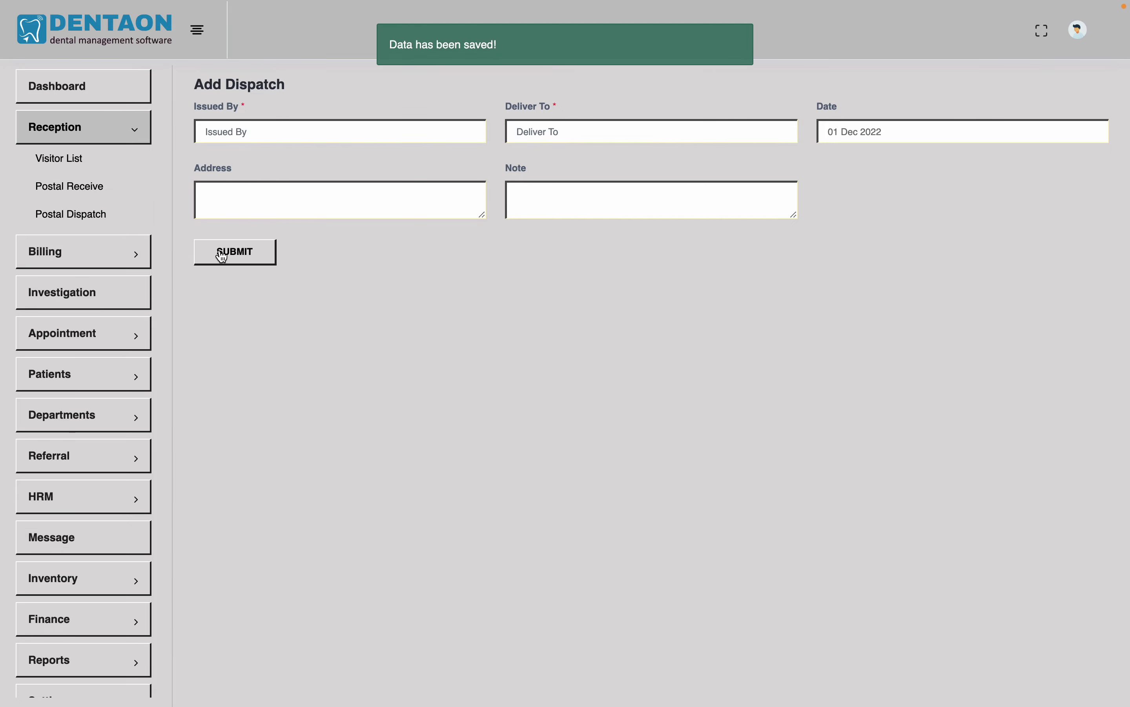
# View the Postal Dispatch list showing 4 records, then collapse and re-expand Reception
pyautogui.click(96, 217)
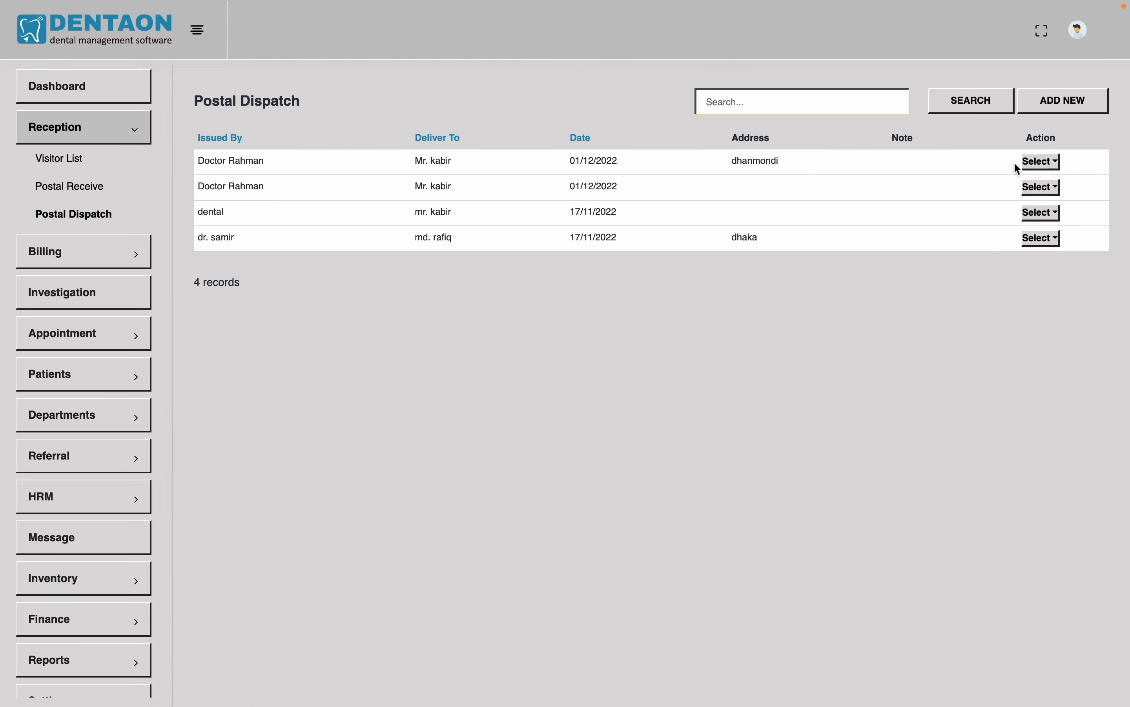
pyautogui.click(115, 133)
pyautogui.click(114, 133)
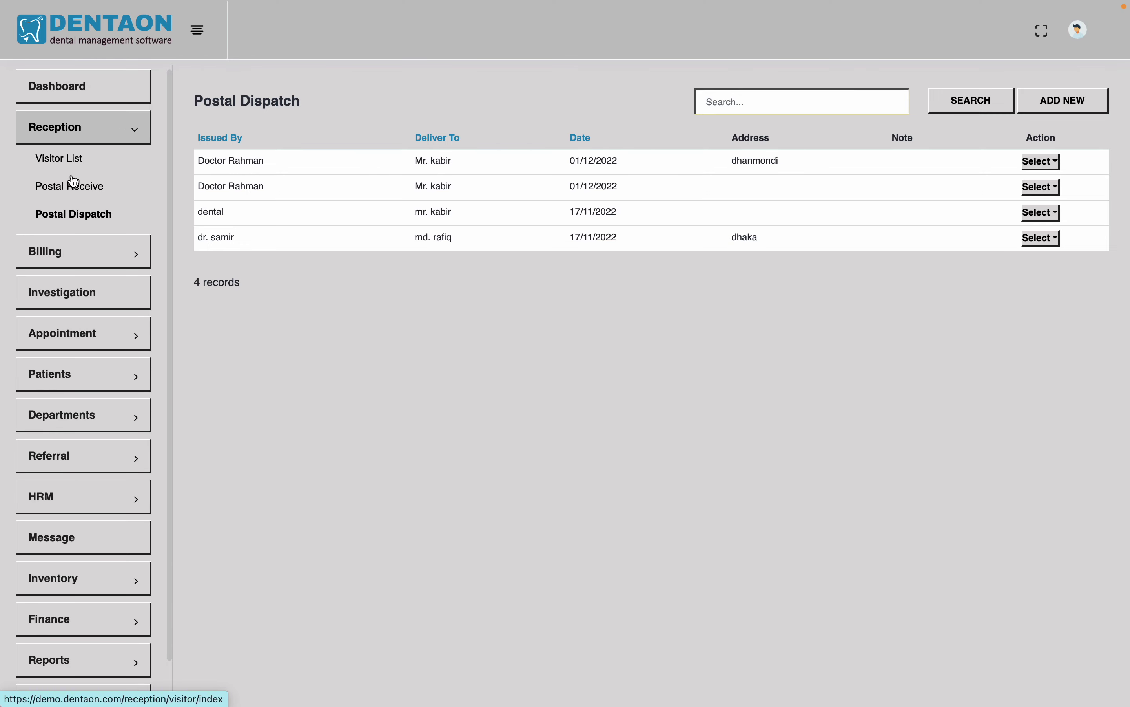
pyautogui.click(115, 131)
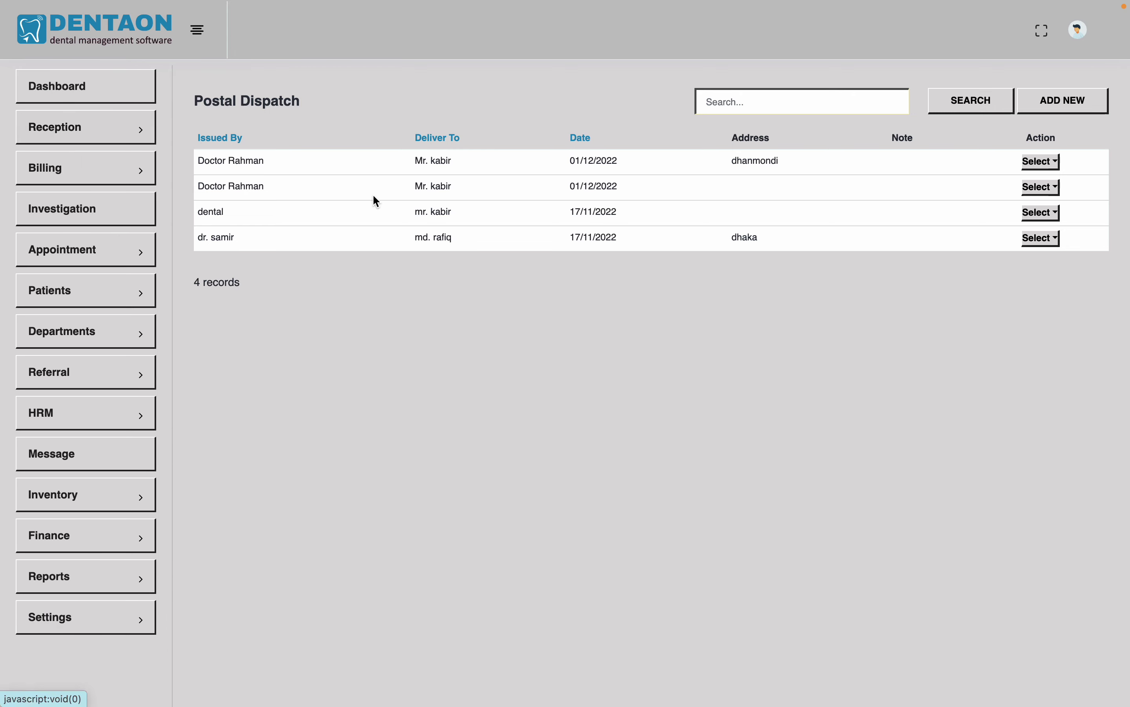